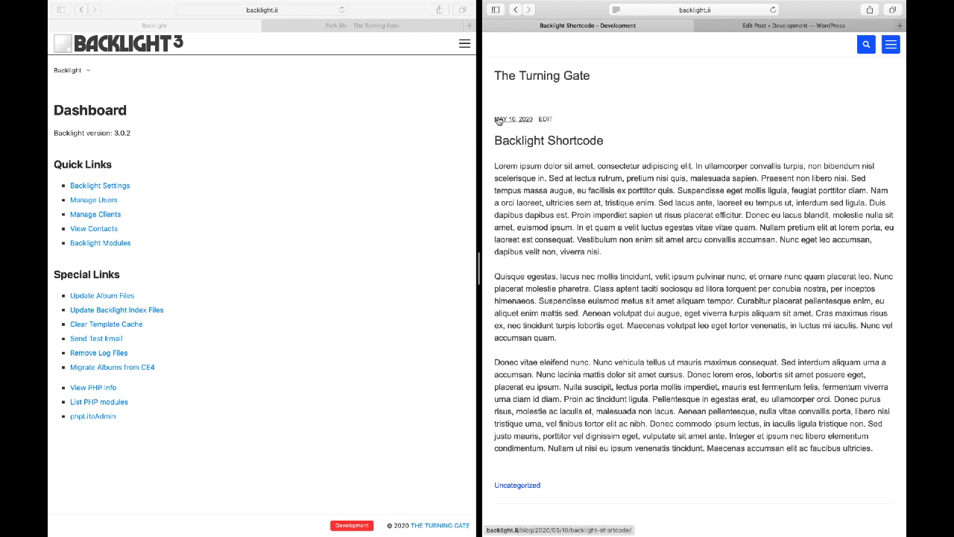
Look over the Park life gallery, the published Backlight Shortcode post and its WordPress edit page.
left_click(331, 108)
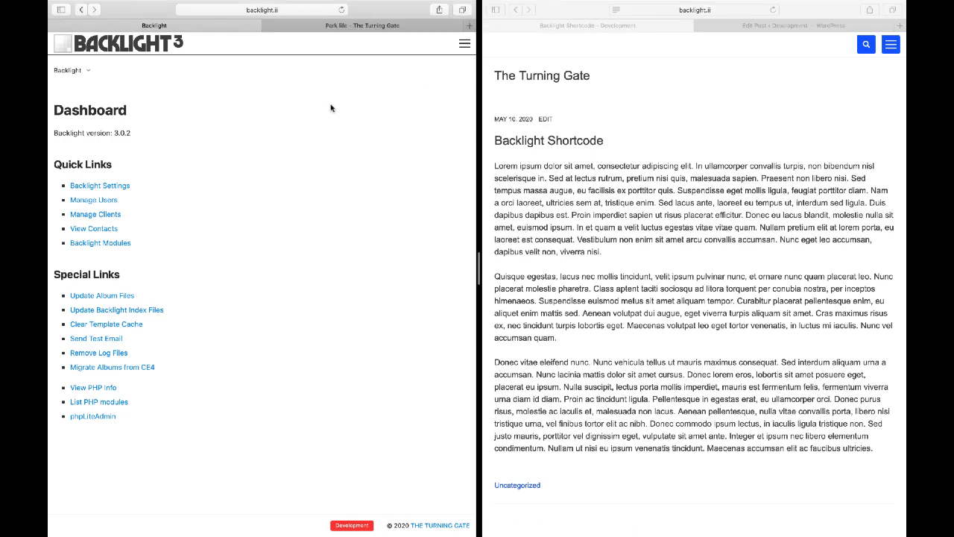
left_click(340, 27)
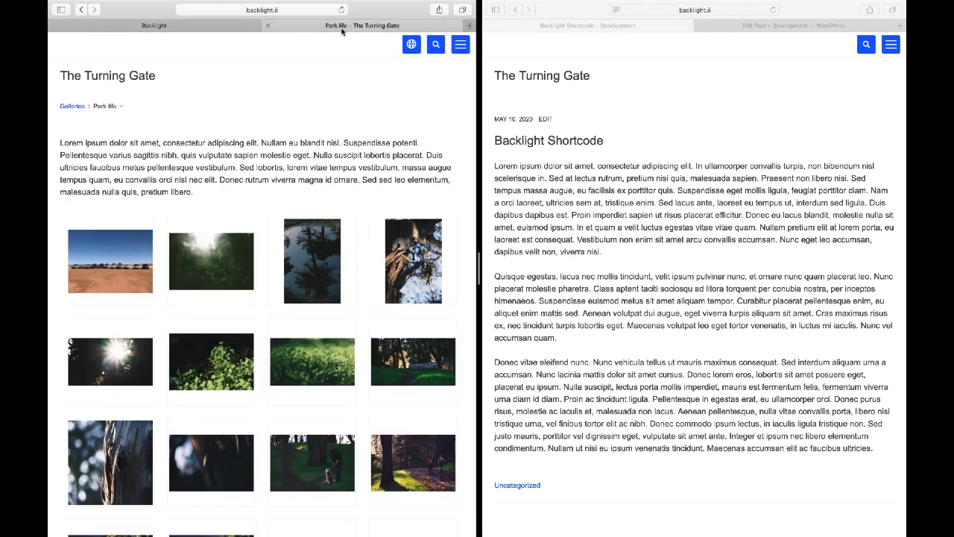
left_click(632, 26)
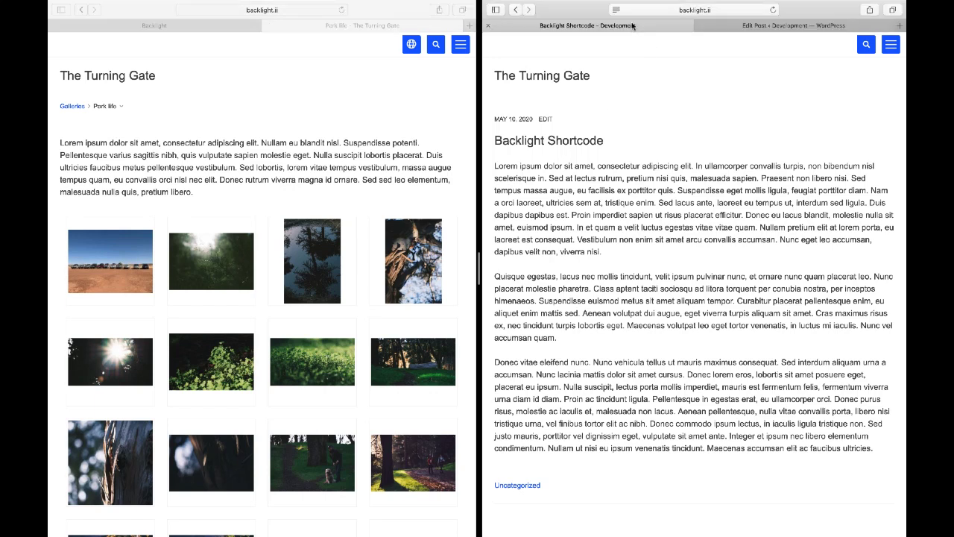
left_click(764, 27)
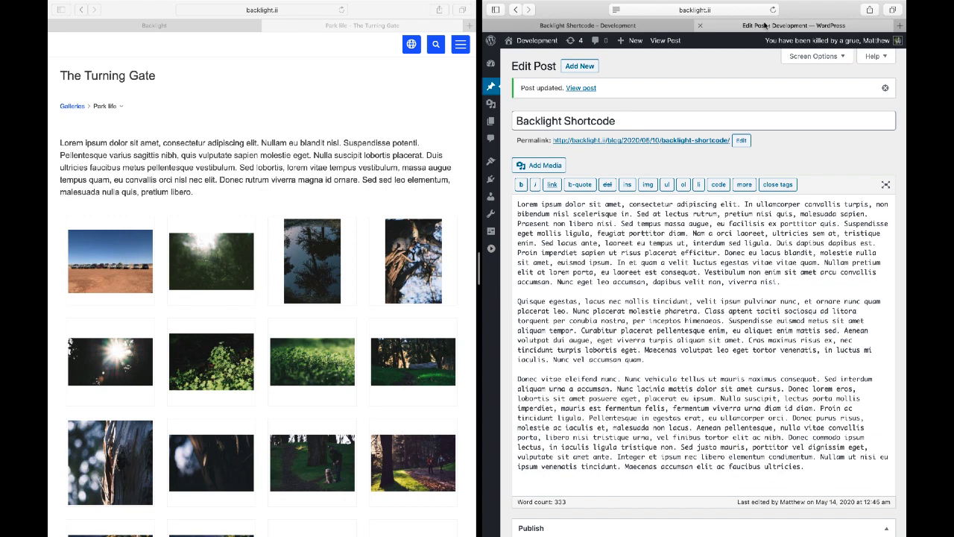
left_click(617, 26)
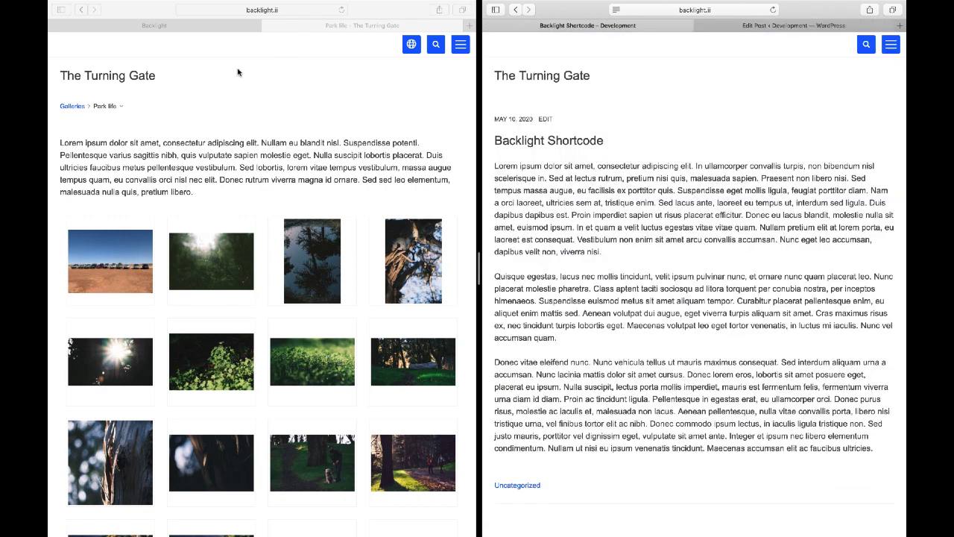
Open the Backlight settings, set Enable JSON API to yes, and save the settings.
left_click(185, 26)
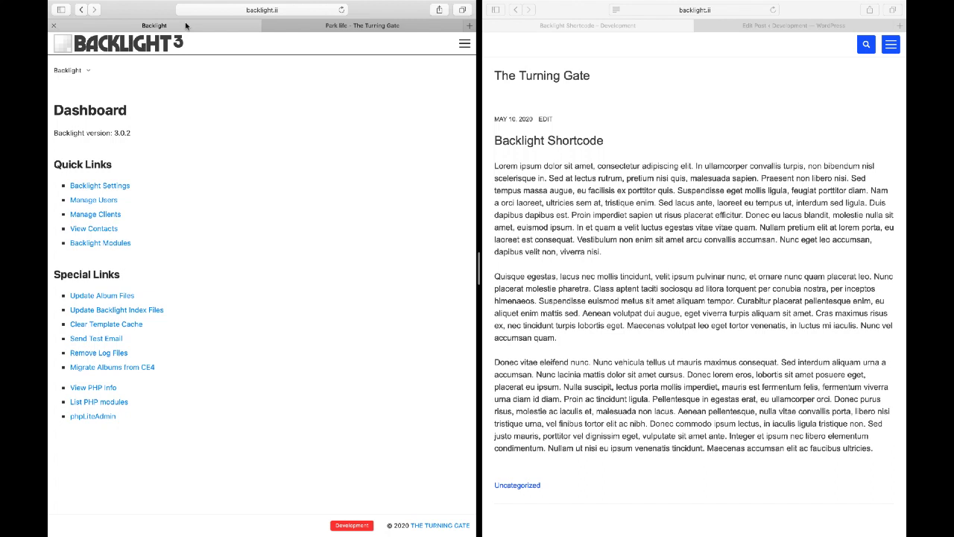
left_click(123, 186)
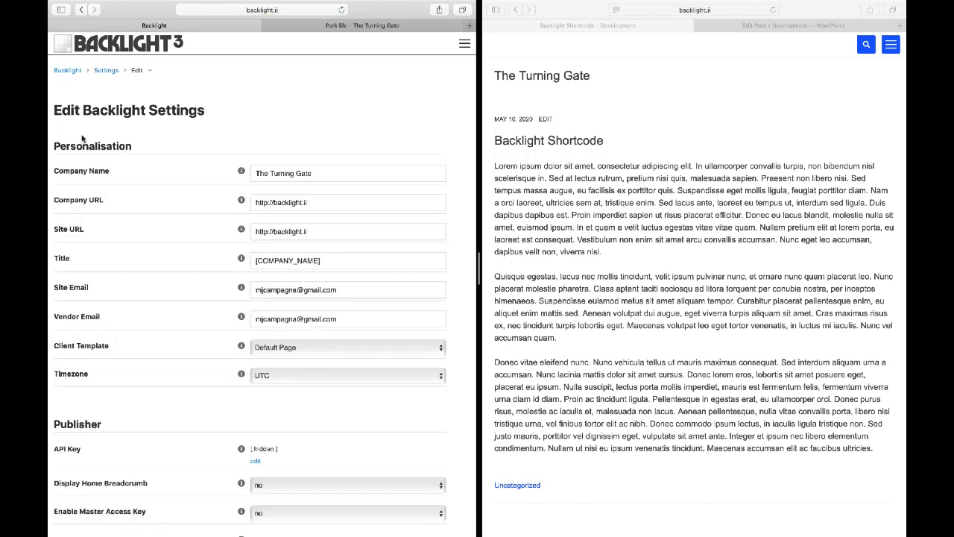
scroll(196, 215, "down", 6)
scroll(196, 215, "down", 10)
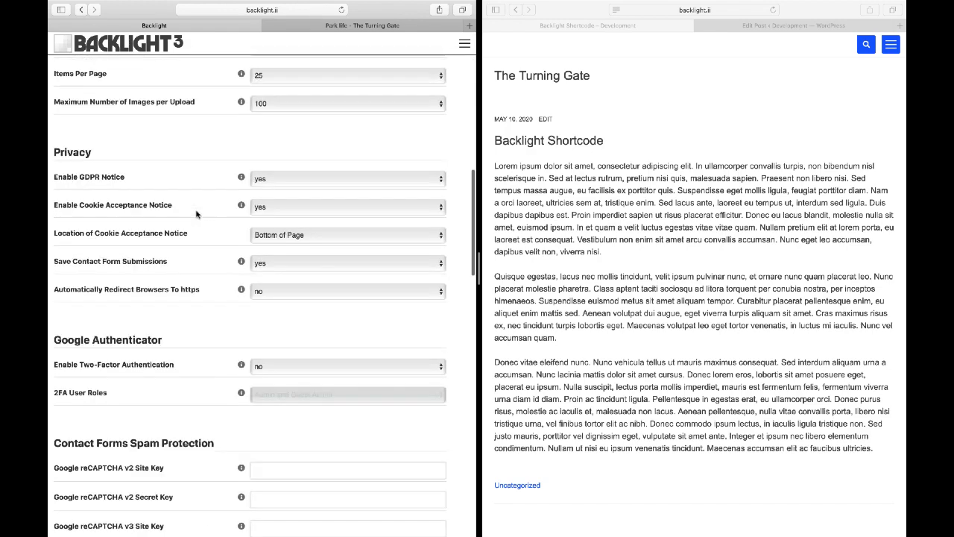
scroll(196, 214, "down", 4)
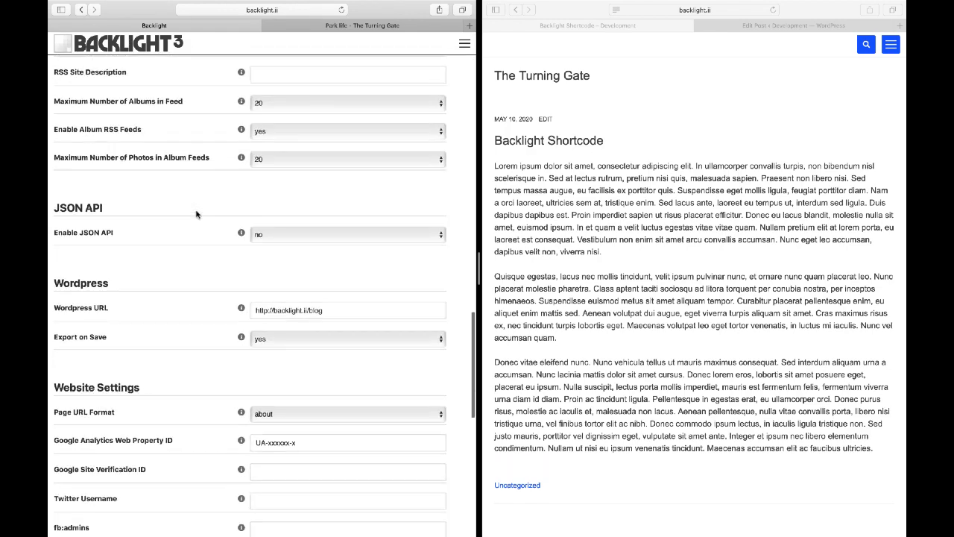
double_click(72, 191)
left_click_drag(71, 192, 94, 192)
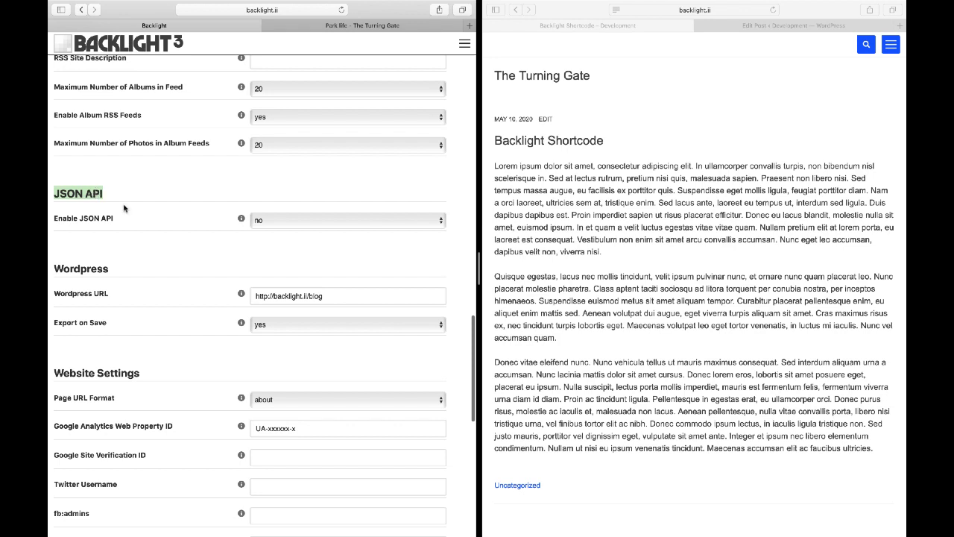
left_click(149, 222)
left_click(309, 221)
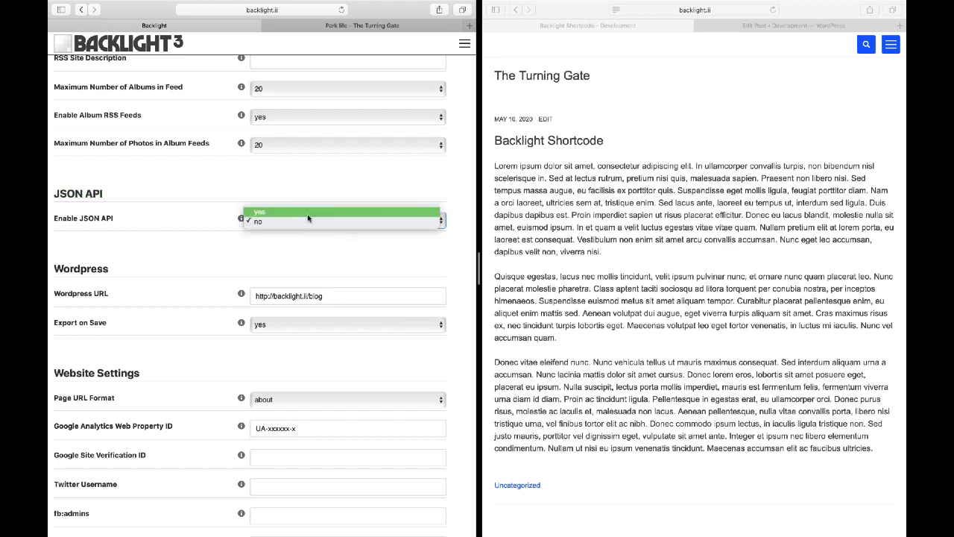
left_click(310, 212)
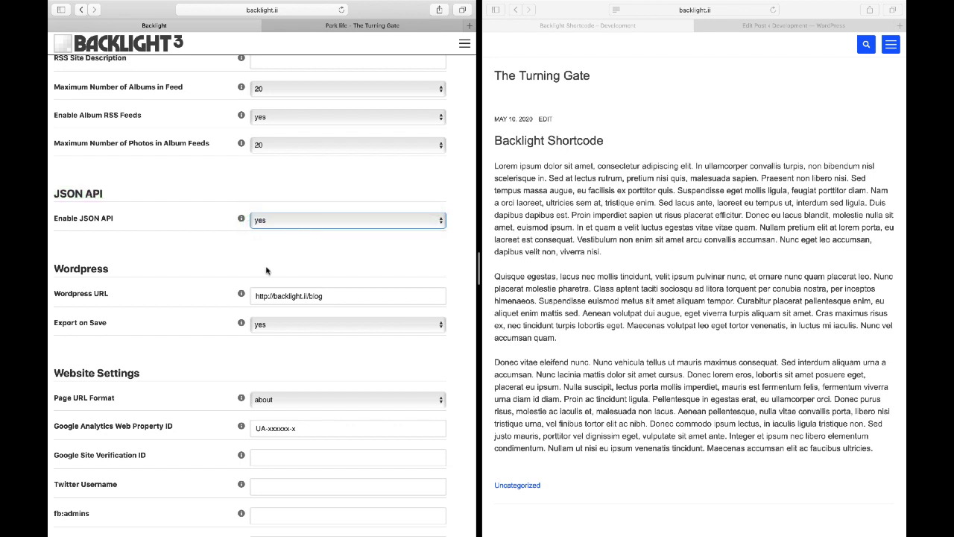
scroll(267, 271, "down", 10)
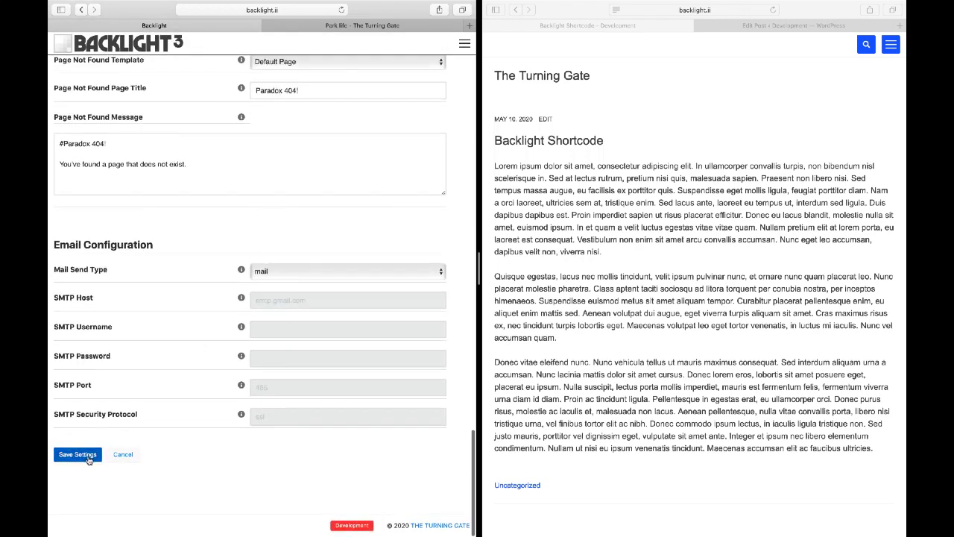
left_click(88, 460)
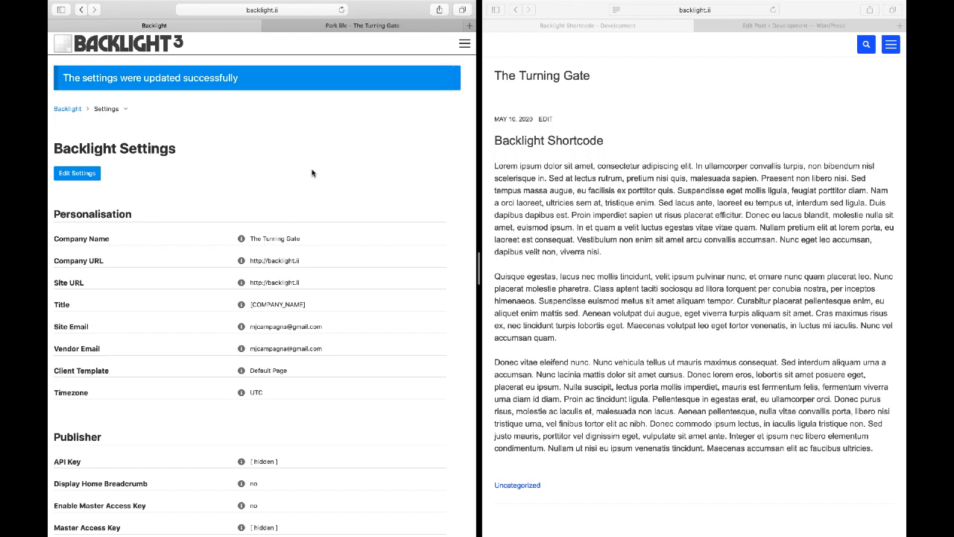
Look through the published Park life gallery's photos and return to the Backlight Shortcode post.
left_click(378, 29)
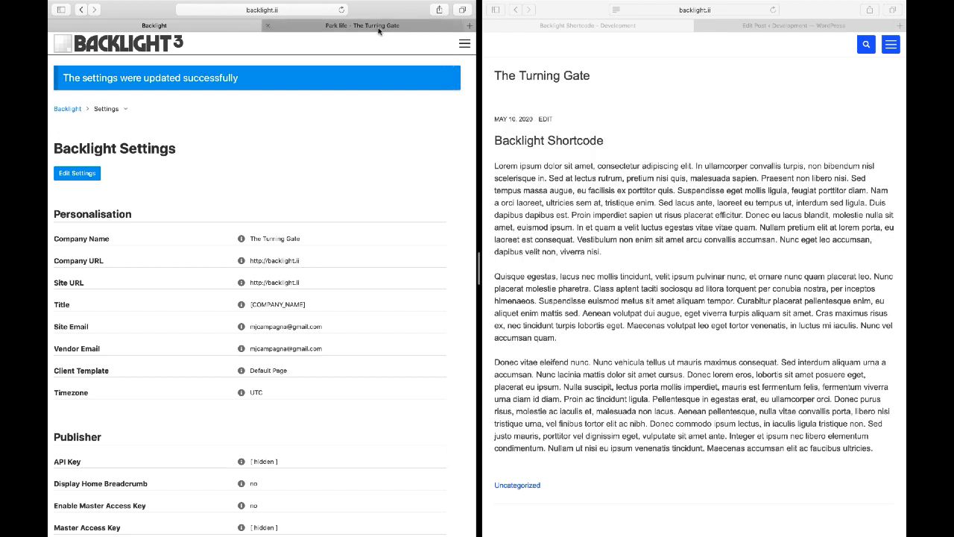
scroll(248, 317, "down", 5)
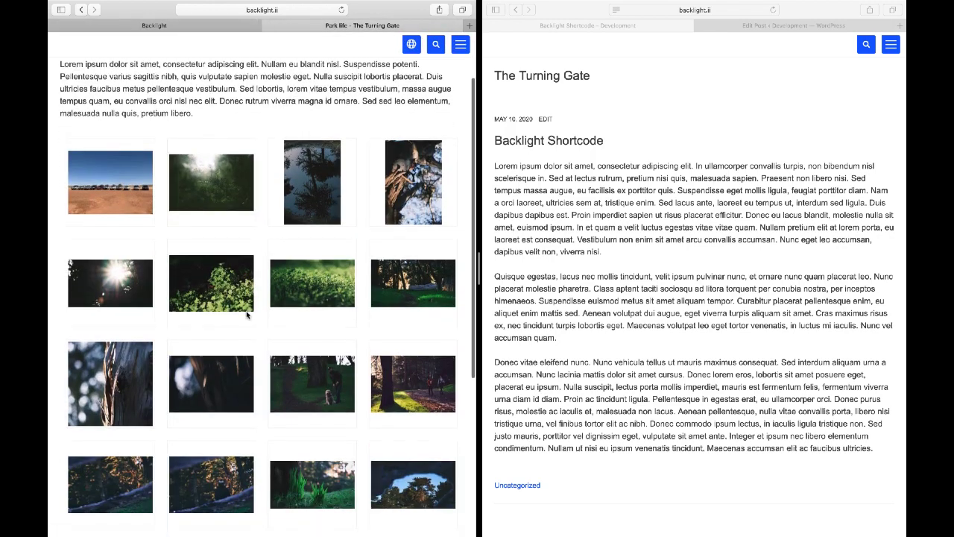
scroll(249, 316, "up", 5)
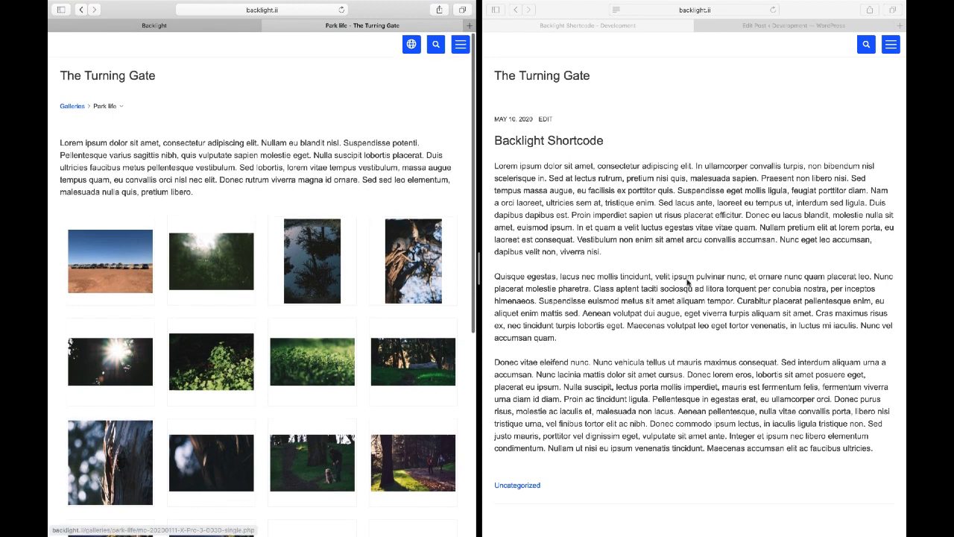
left_click(753, 282)
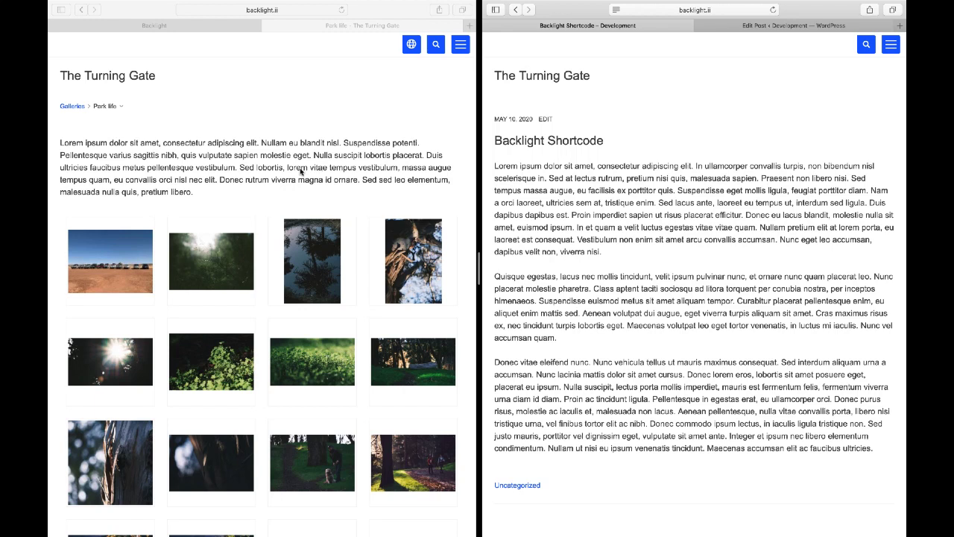
Open the Park life album from Publisher's album list in the Backlight admin.
left_click(188, 30)
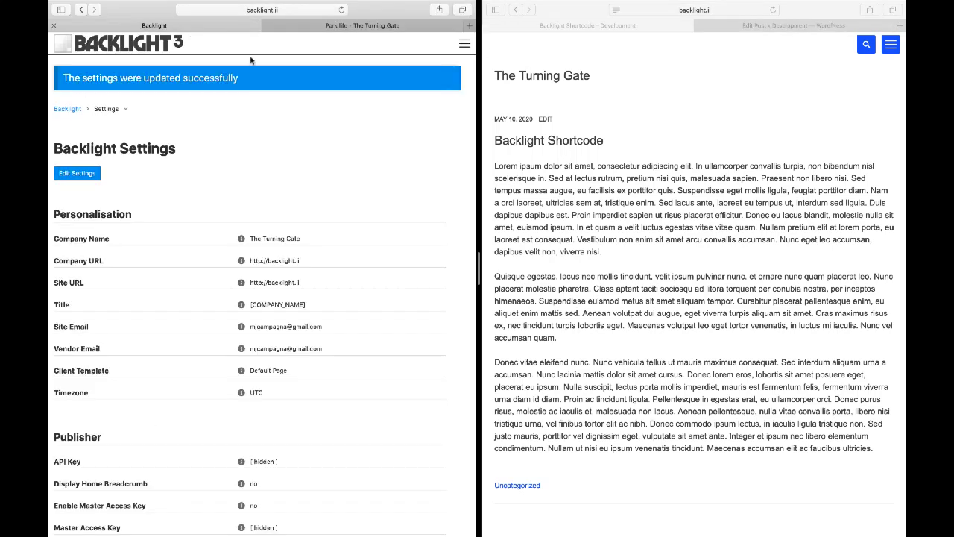
left_click(461, 42)
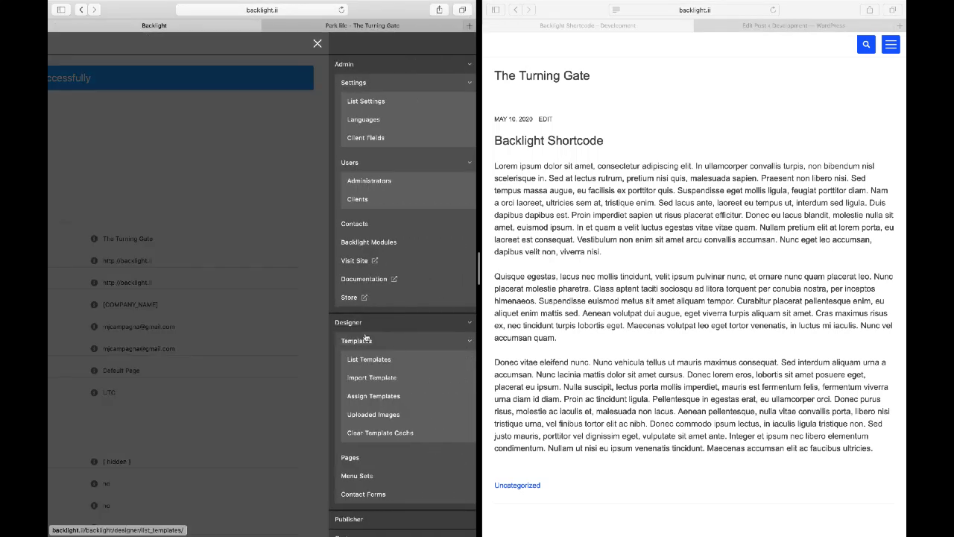
scroll(377, 293, "down", 2)
left_click(376, 293)
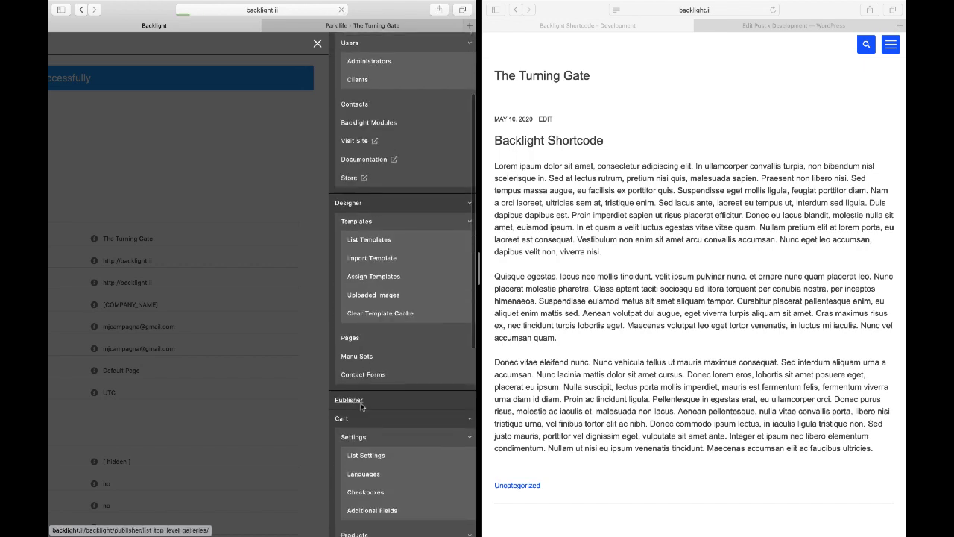
left_click(362, 403)
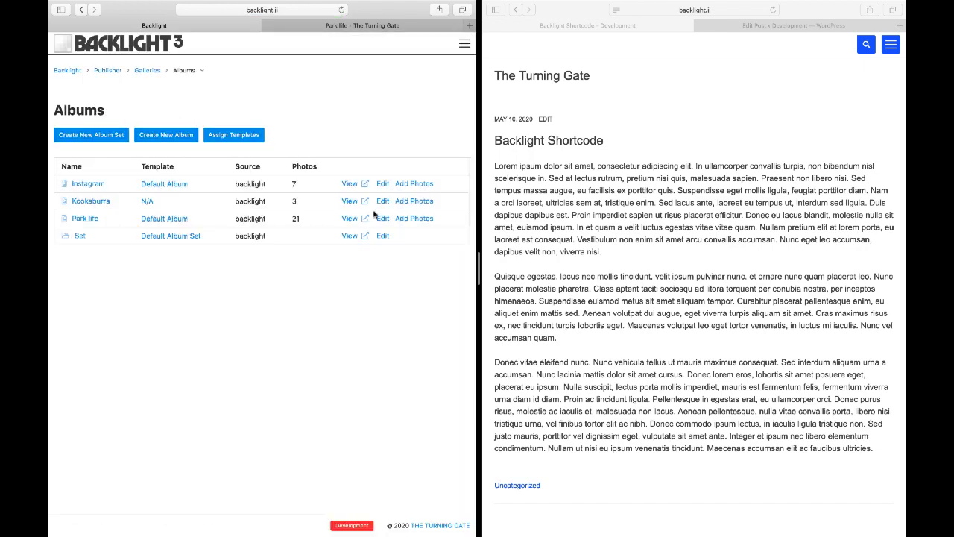
left_click(85, 218)
scroll(224, 254, "down", 2)
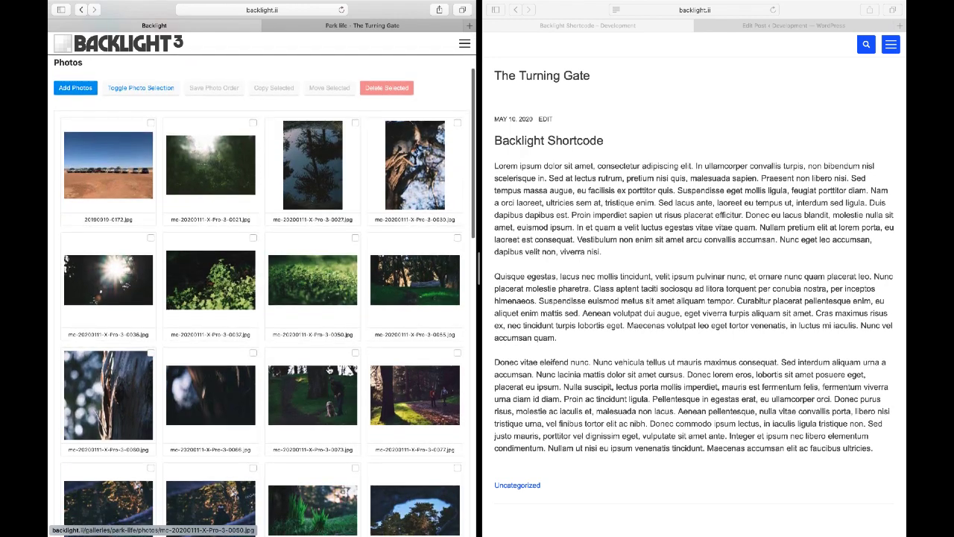
scroll(313, 278, "up", 2)
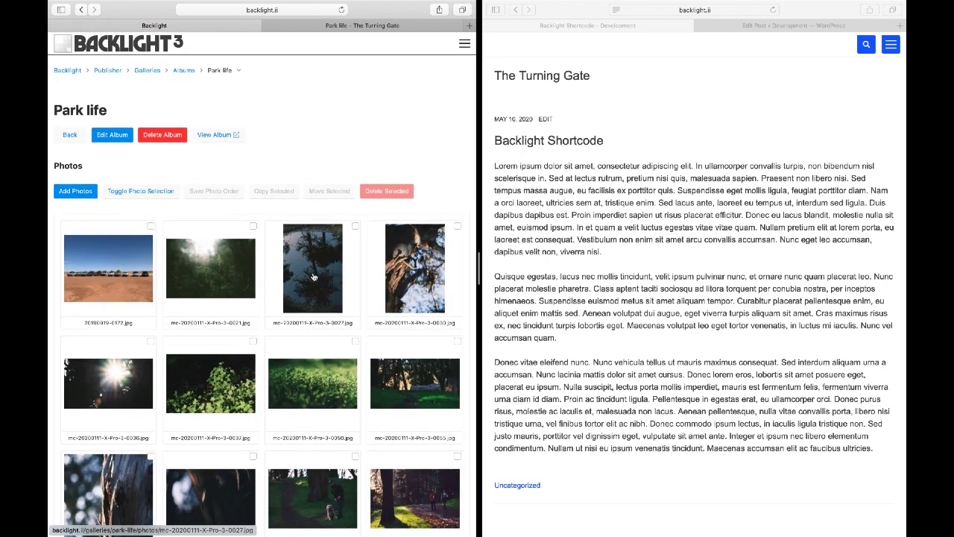
Copy the Park life album's ID number from the end of its page address.
left_click(288, 9)
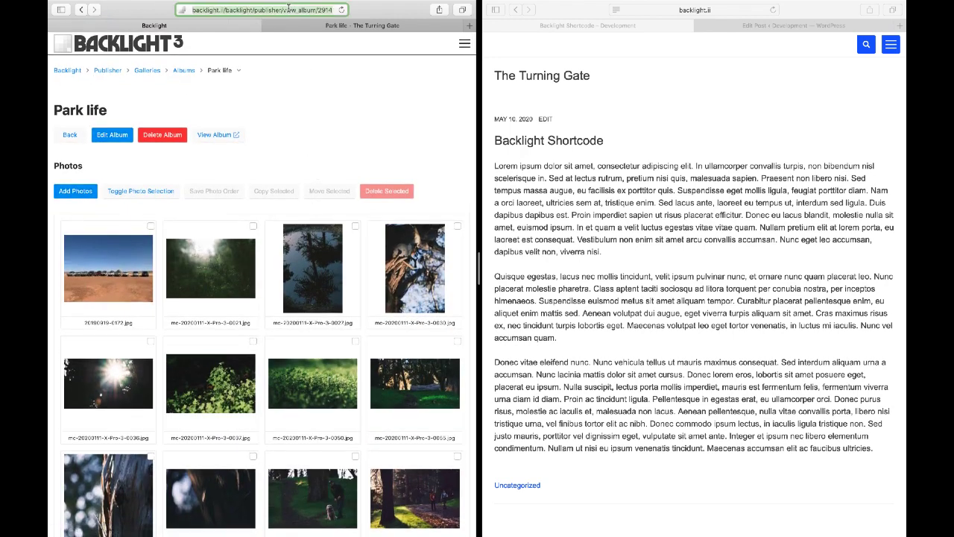
left_click(288, 9)
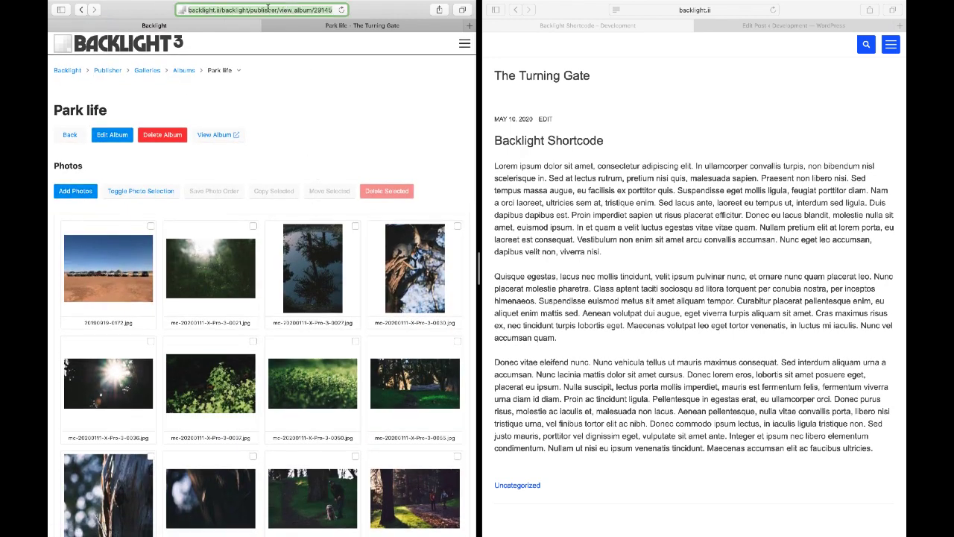
double_click(317, 11)
key("super+c")
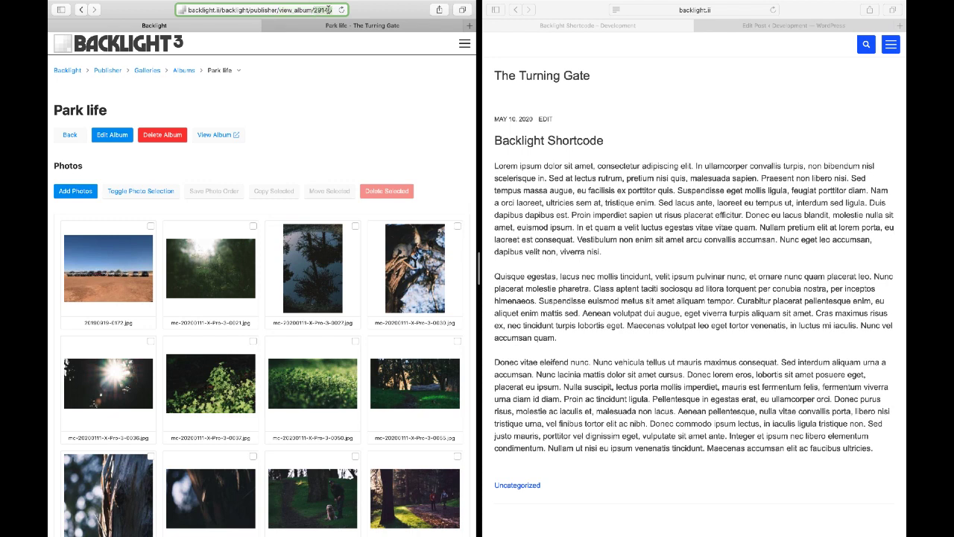
In the Backlight Shortcode post's editor, insert the shortcode [backlight album="291451"] on its own line after the first paragraph.
left_click(594, 238)
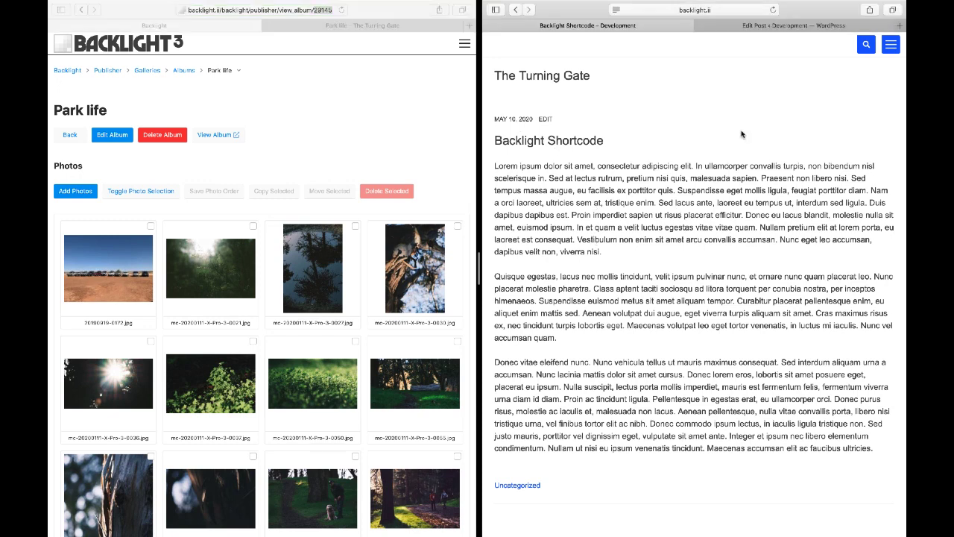
left_click(784, 27)
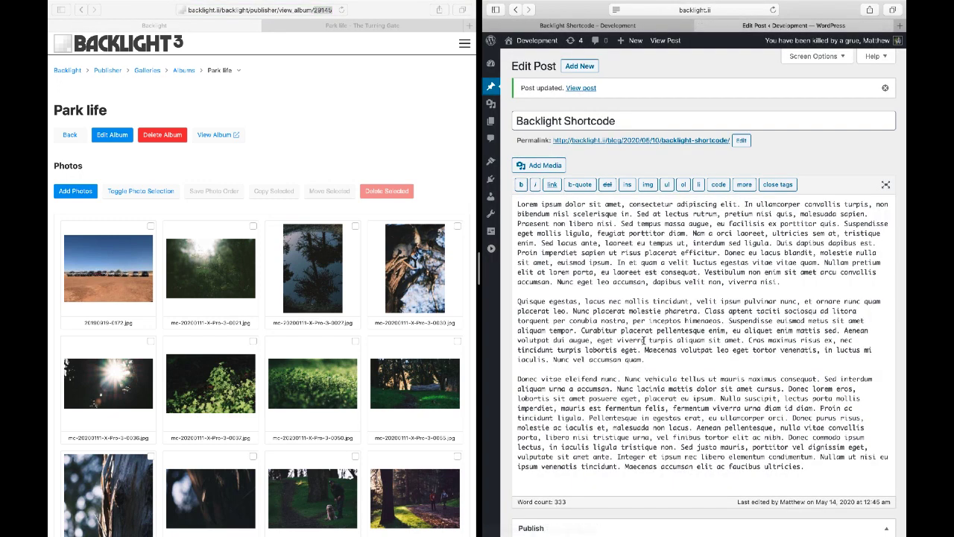
left_click(792, 283)
key("Return")
key("Return")
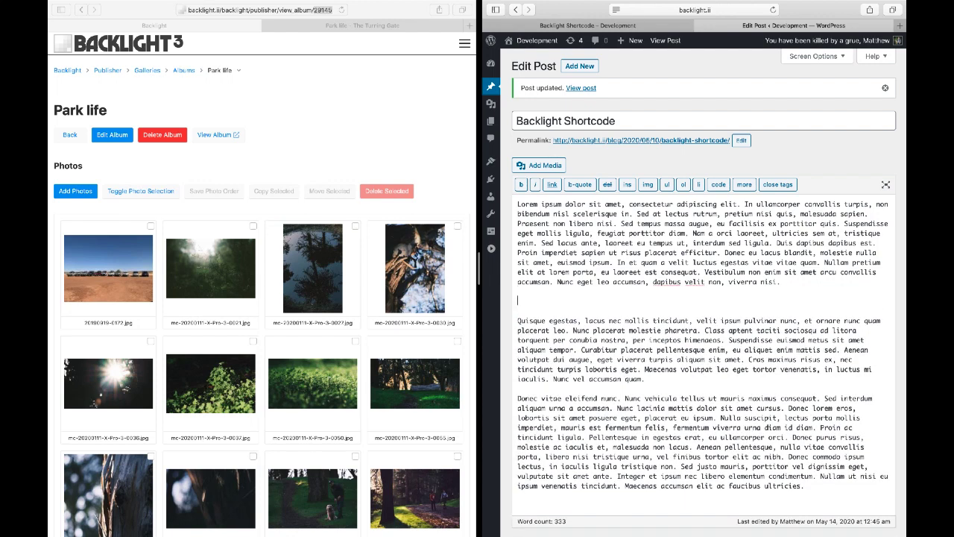
type("[backlight album=")
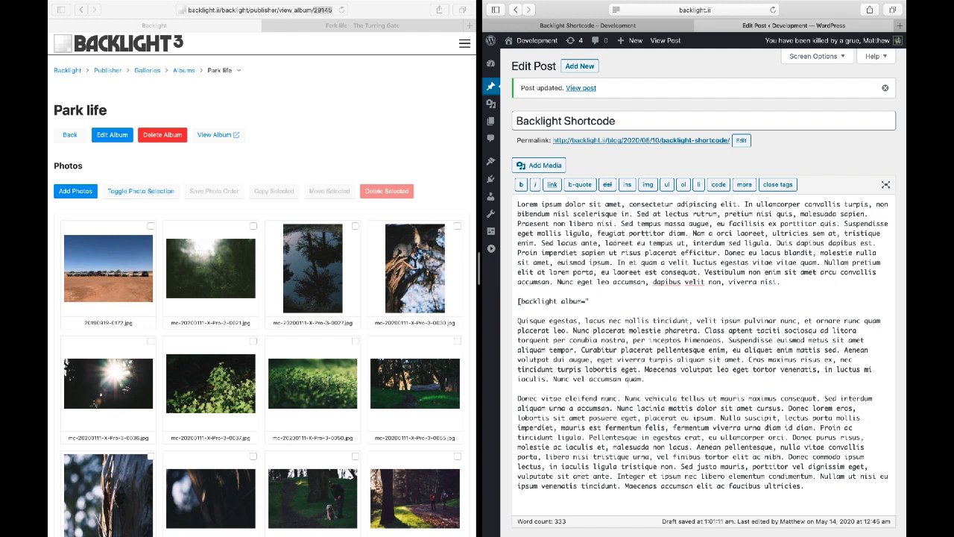
type("\"")
key("super+v")
type("\"]")
Add columns="5" to the backlight shortcode and update the post.
type("columns")
type("=")
type("\"5\"")
scroll(752, 309, "down", 3)
scroll(752, 309, "down", 5)
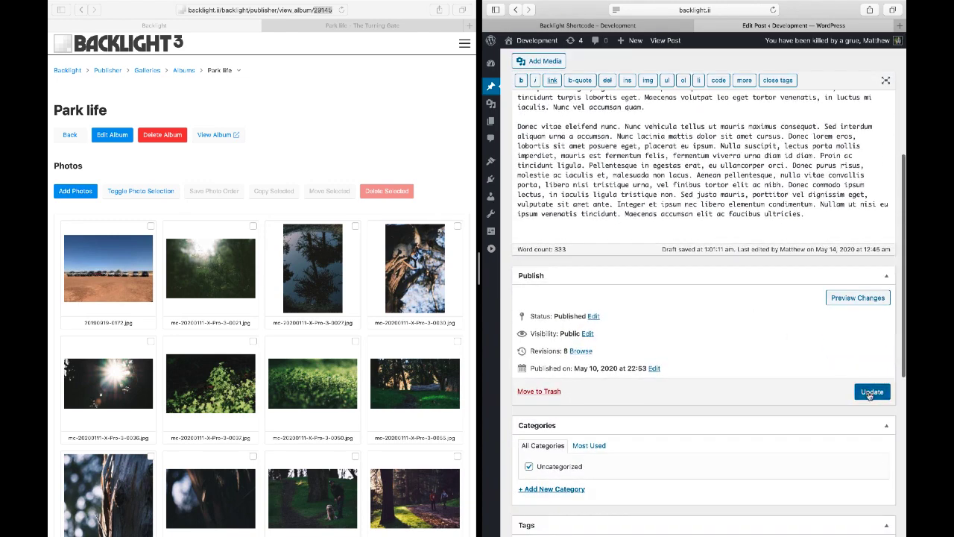
left_click(870, 392)
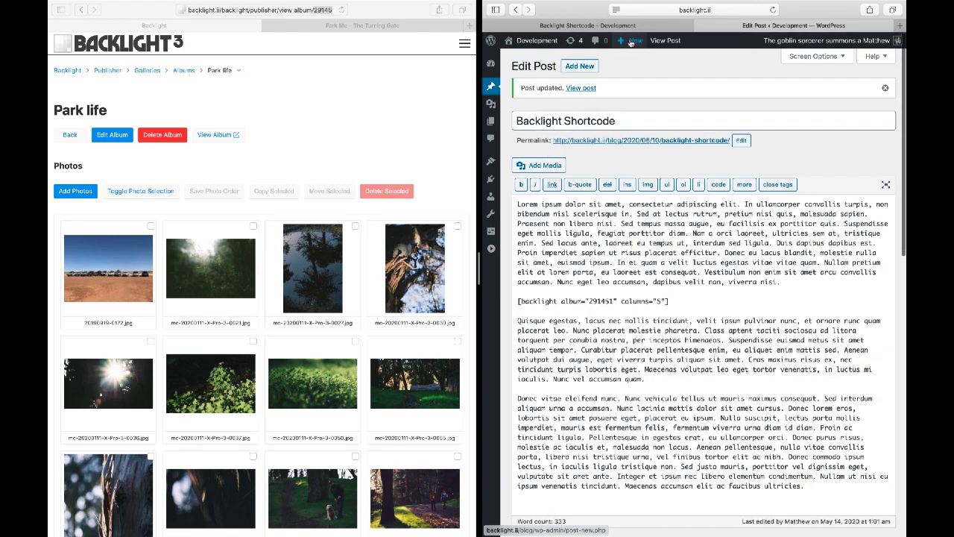
Reload the published Backlight Shortcode post and examine the embedded album grid.
left_click(623, 26)
key("super+r")
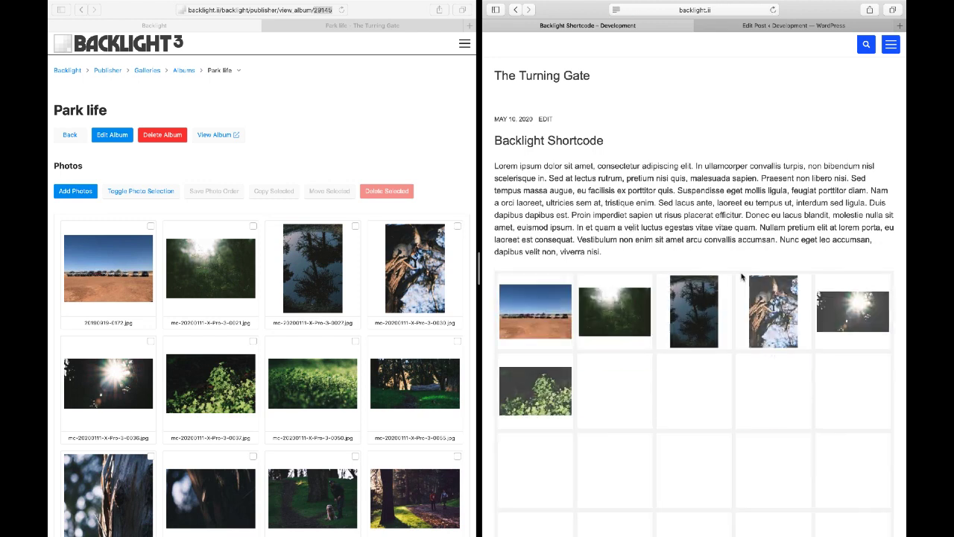
scroll(741, 277, "down", 3)
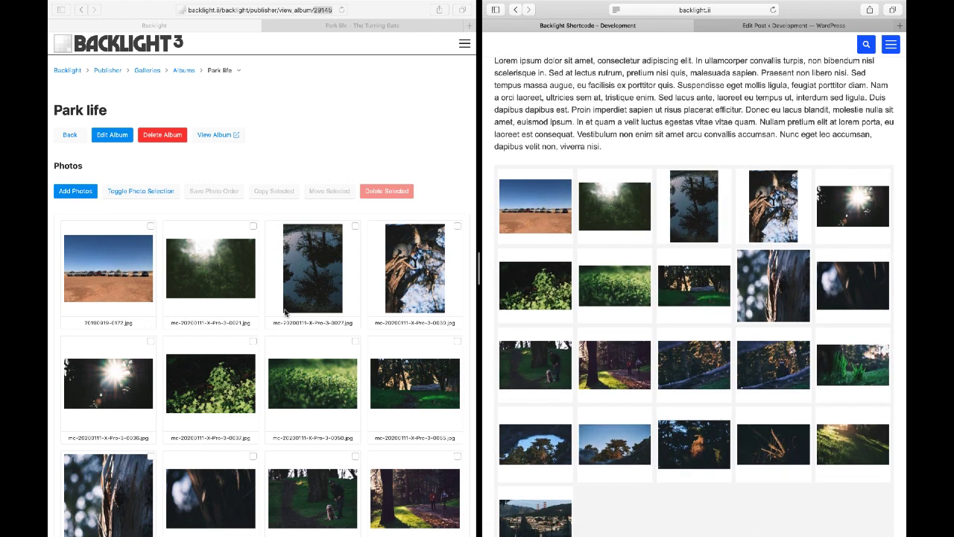
Open the first photo of the post's embedded album in the slideshow, browse through the following photos, and close the slideshow.
scroll(570, 324, "up", 3)
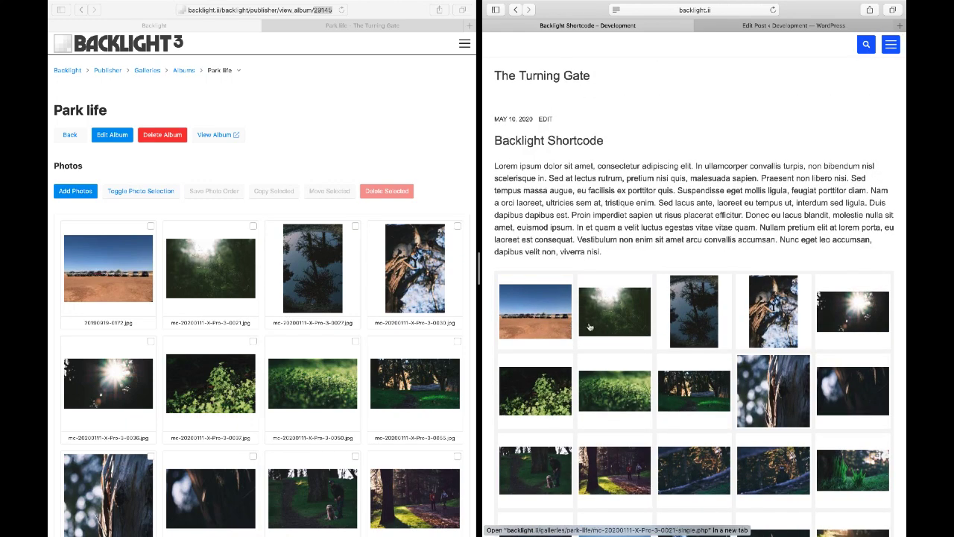
left_click(544, 317)
key("Right")
key("Right")
key("Right")
key("Right")
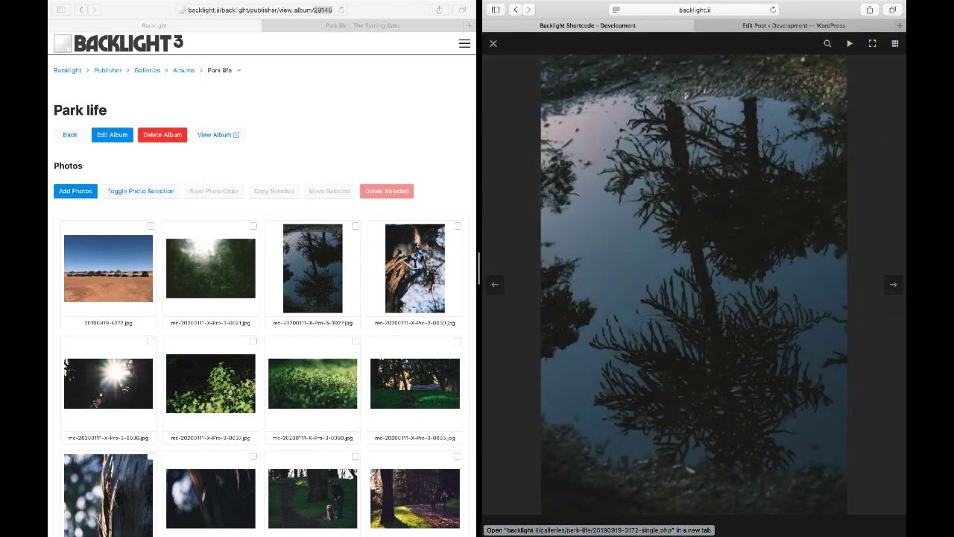
left_click(735, 132)
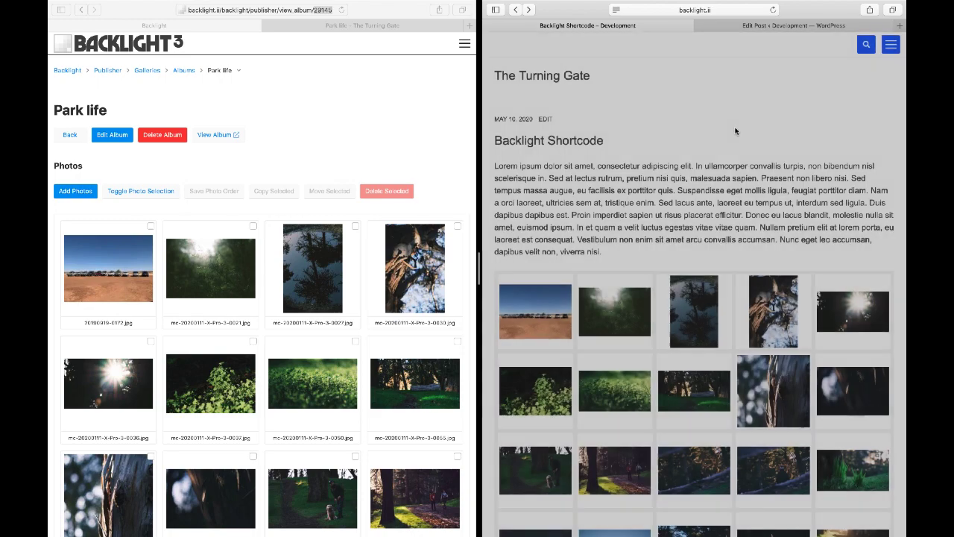
Bring up the published Park life album page and try its photo slideshow for comparison with the post's embedded album.
left_click(192, 34)
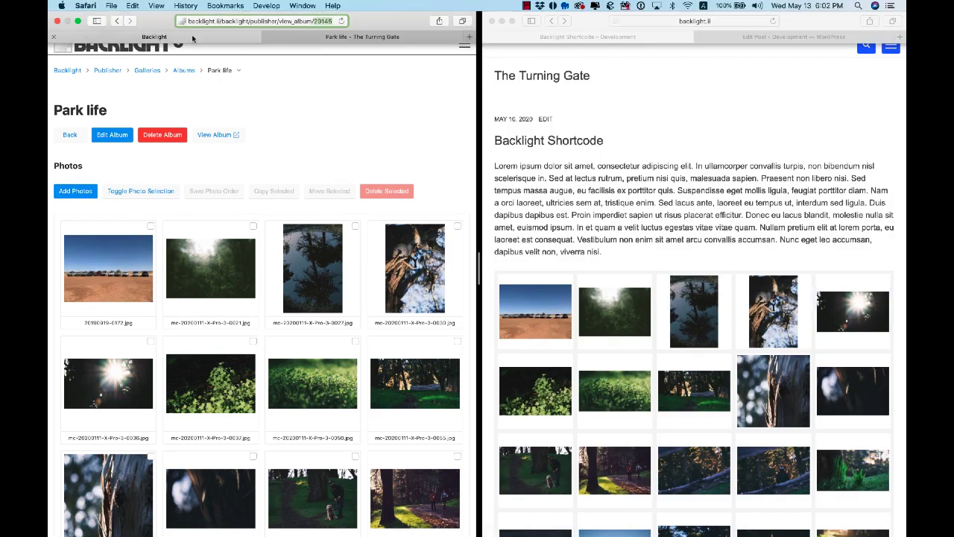
left_click(307, 34)
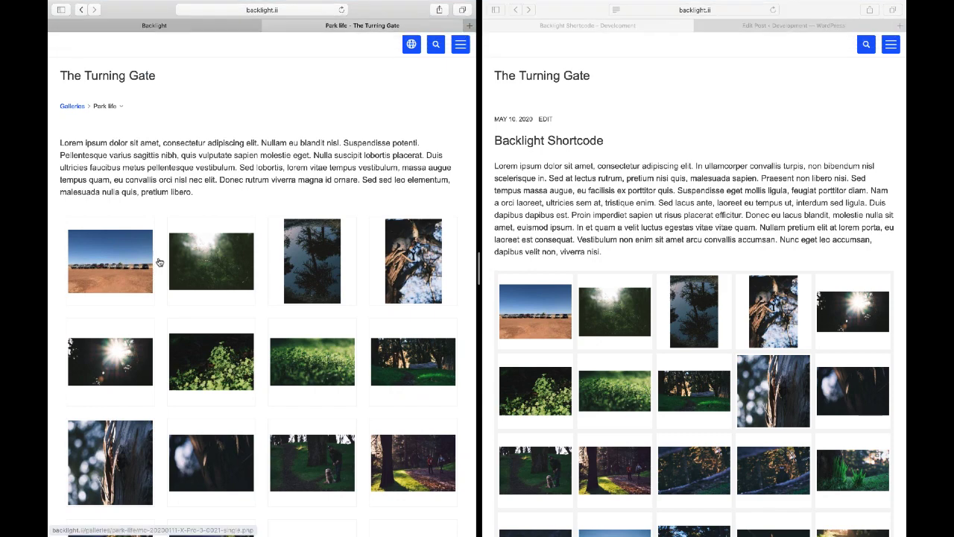
left_click(153, 262)
key("Escape")
left_click(668, 228)
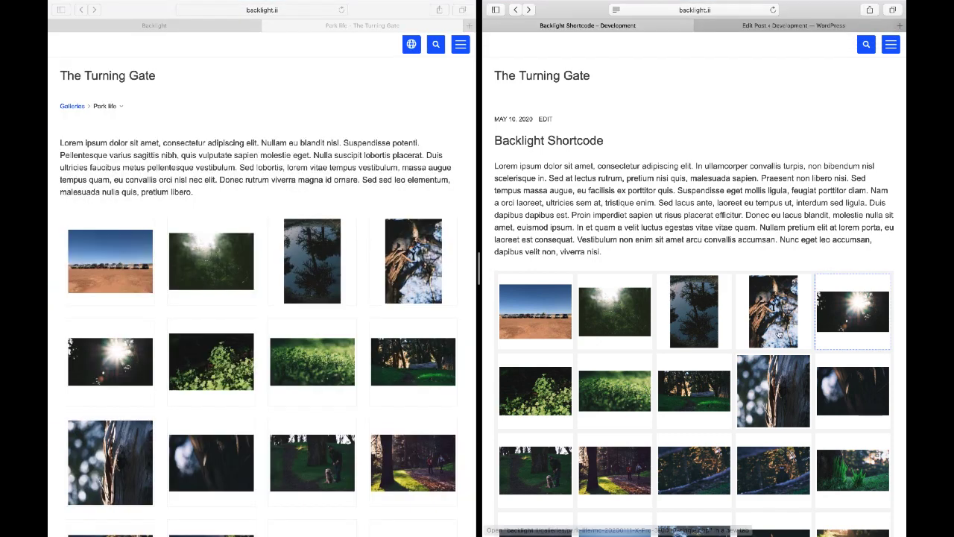
Check the post's whole embedded photo grid and view its first photo, the row of parked vehicles, enlarged in the slideshow.
scroll(780, 338, "down", 3)
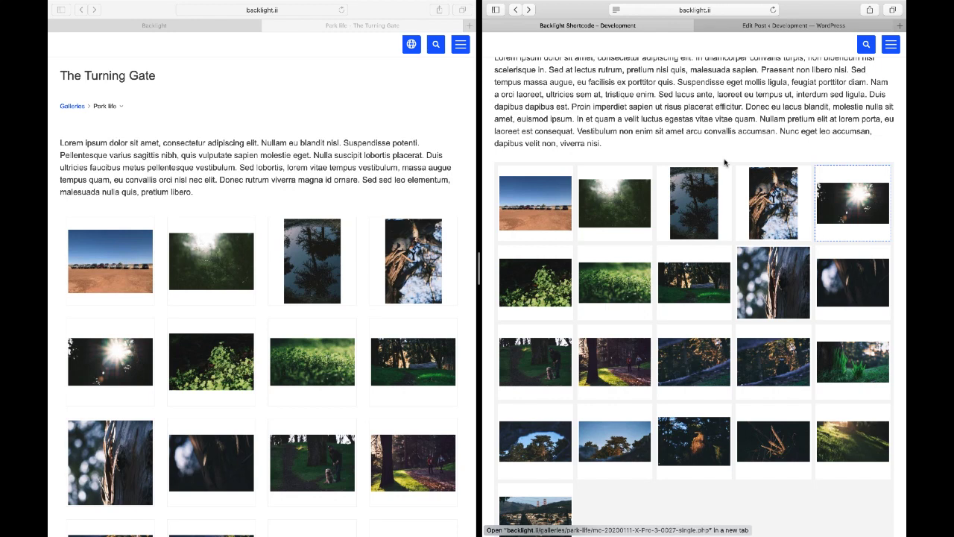
left_click(547, 199)
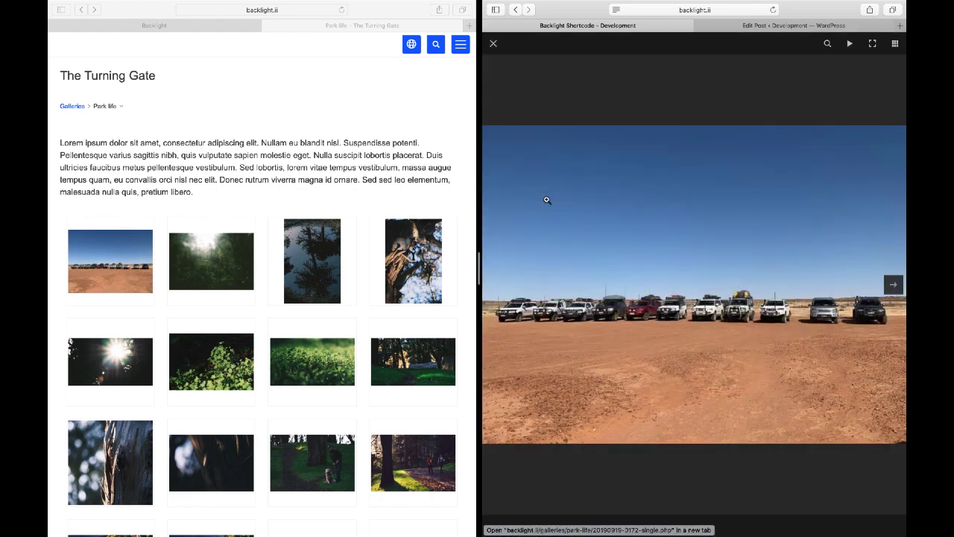
left_click(572, 116)
scroll(622, 221, "down", 2)
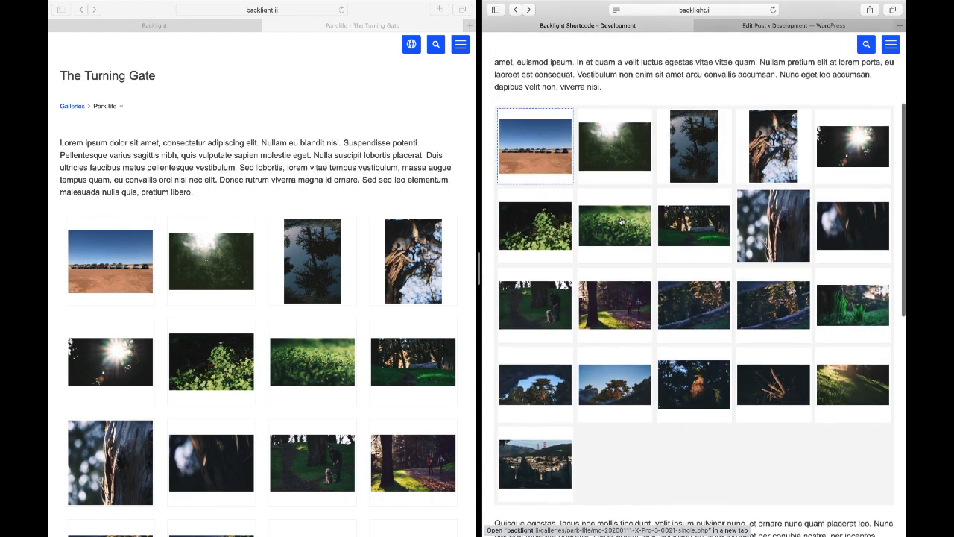
scroll(621, 222, "up", 4)
scroll(621, 221, "down", 1)
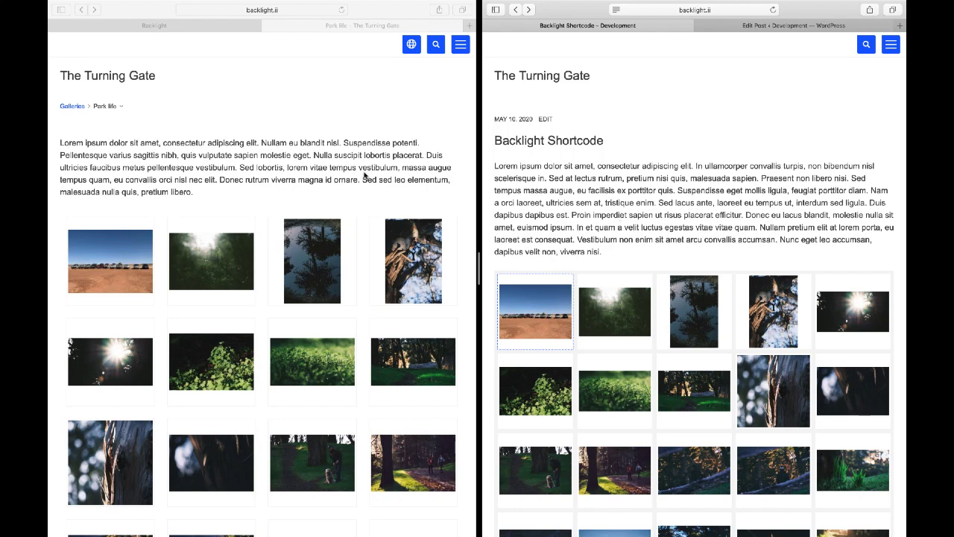
In the Backlight admin, go to the Designer's template list and open the Default Theme WordPress template for design.
left_click(328, 134)
left_click(216, 28)
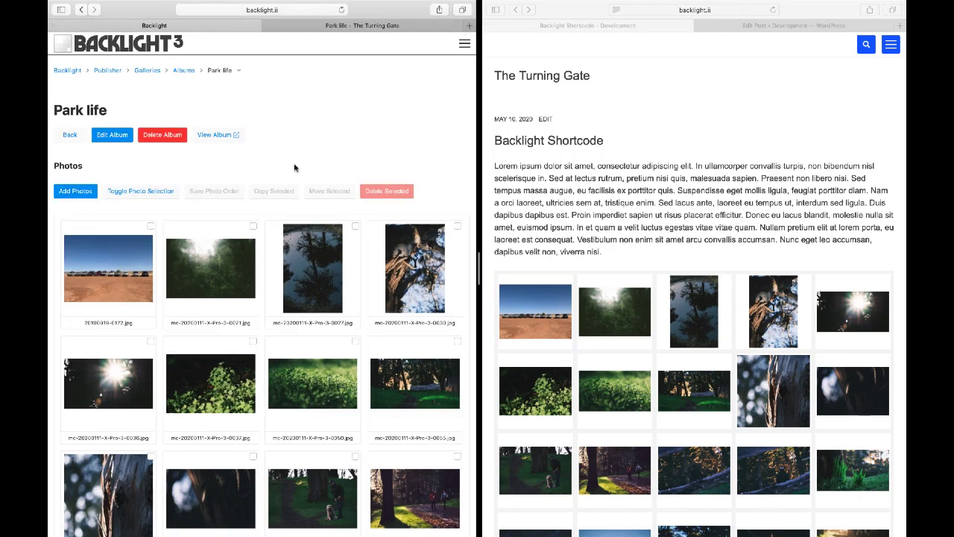
left_click(462, 42)
scroll(399, 282, "down", 3)
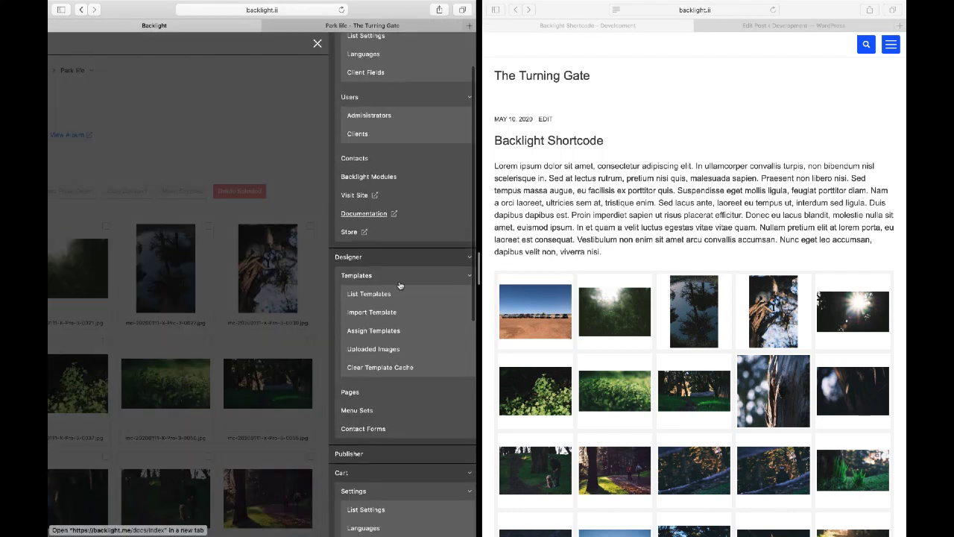
left_click(380, 296)
scroll(380, 295, "down", 3)
scroll(379, 294, "down", 1)
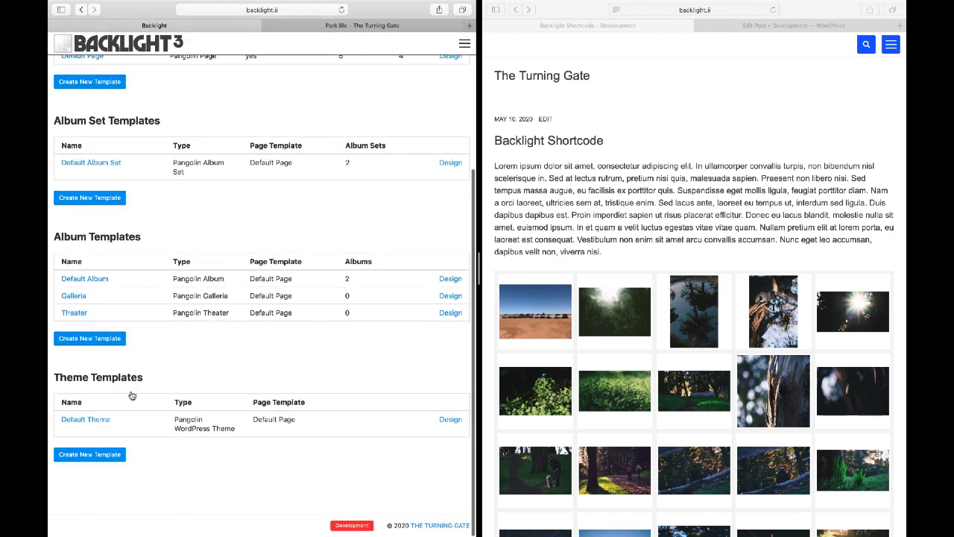
left_click(452, 422)
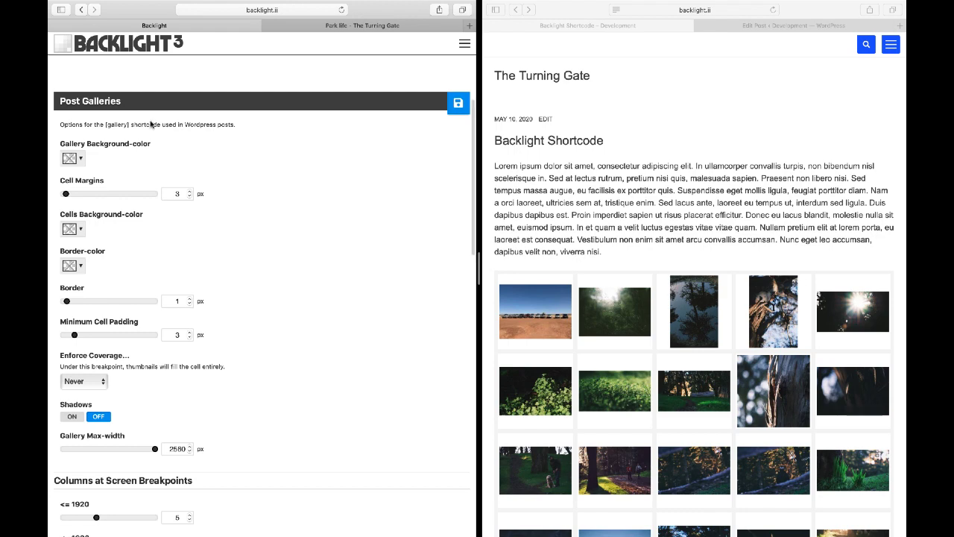
Examine the theme's Post Galleries options and column breakpoints alongside the album grid in the post.
scroll(210, 217, "down", 5)
scroll(210, 217, "down", 8)
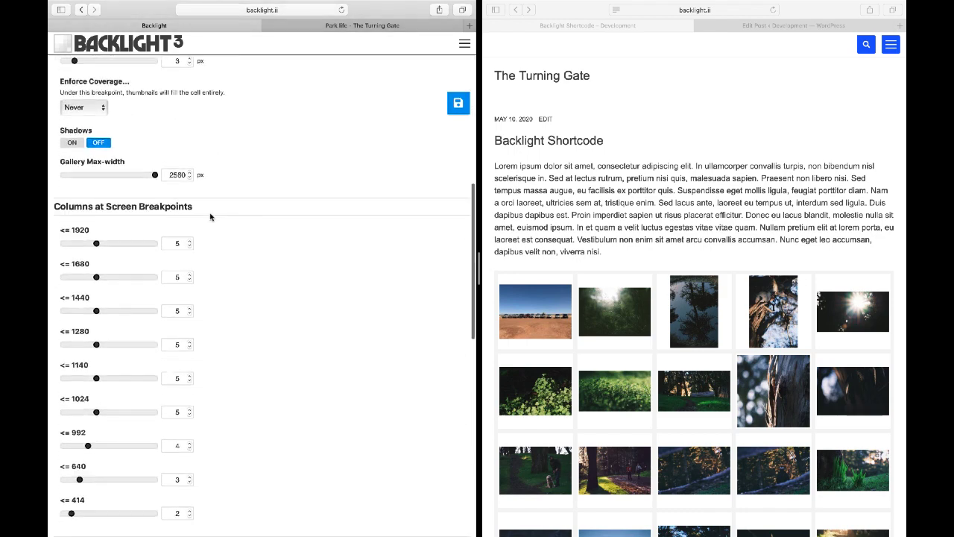
scroll(210, 217, "up", 15)
scroll(210, 217, "up", 2)
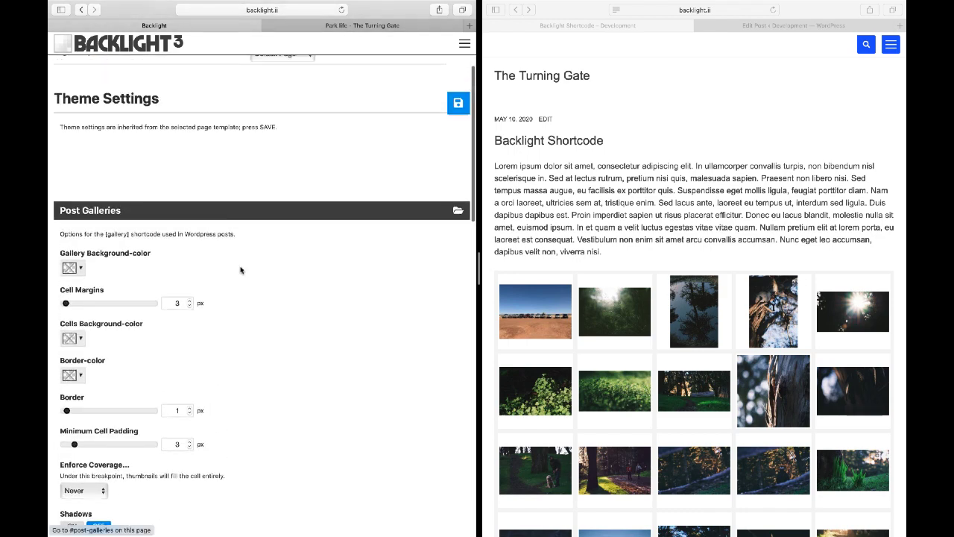
left_click(680, 226)
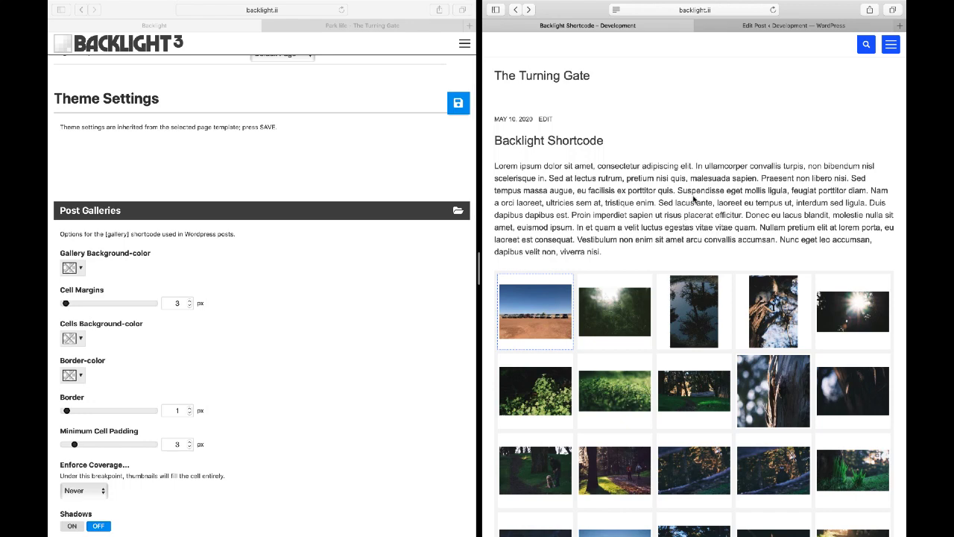
scroll(695, 231, "down", 5)
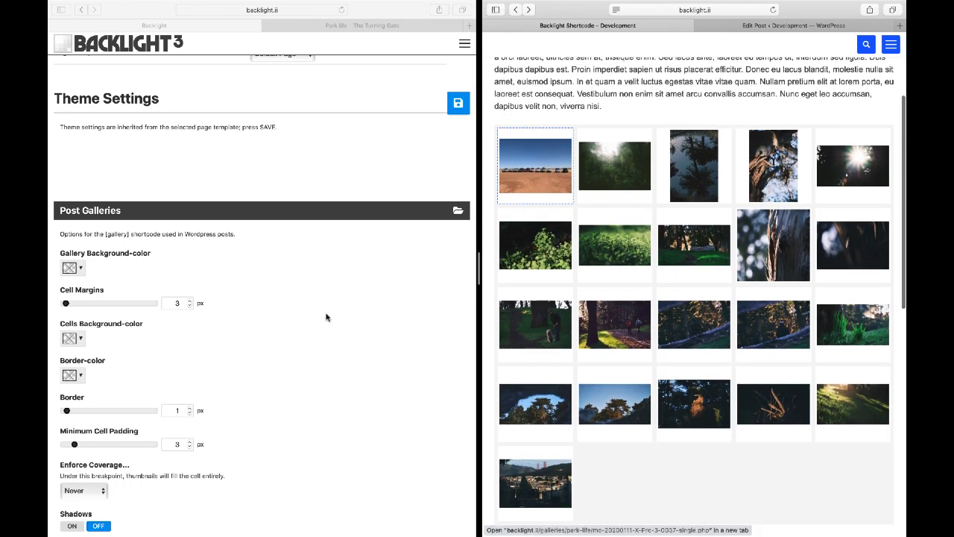
Review the theme template's Columns at Screen Breakpoints and Slideshow settings through to the end, and return to Theme Settings.
scroll(326, 317, "down", 10)
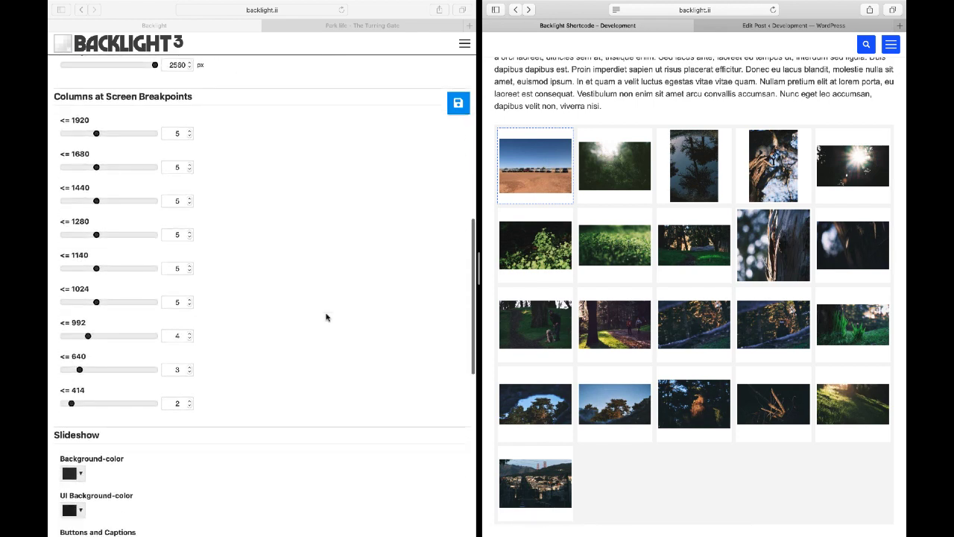
scroll(326, 316, "down", 1)
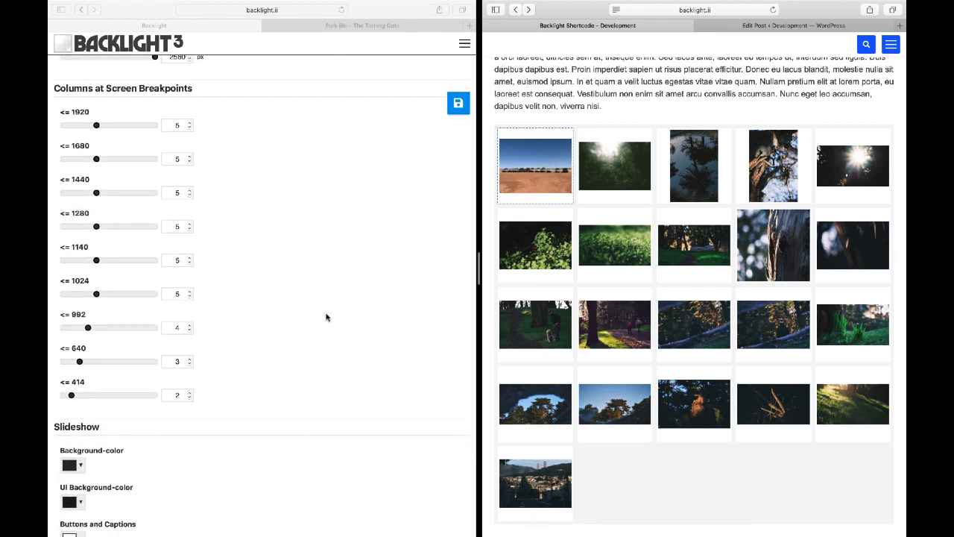
scroll(326, 316, "down", 12)
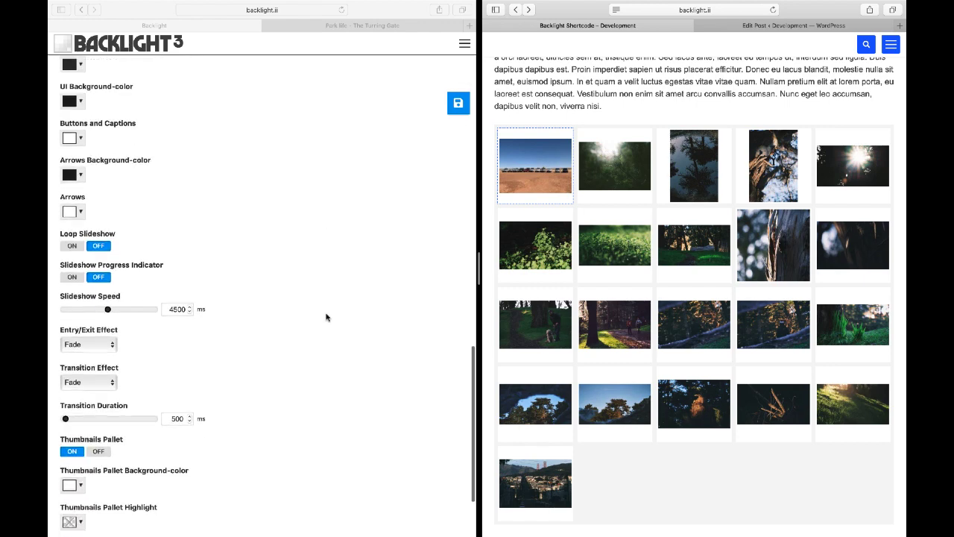
scroll(325, 316, "down", 1)
scroll(325, 316, "down", 2)
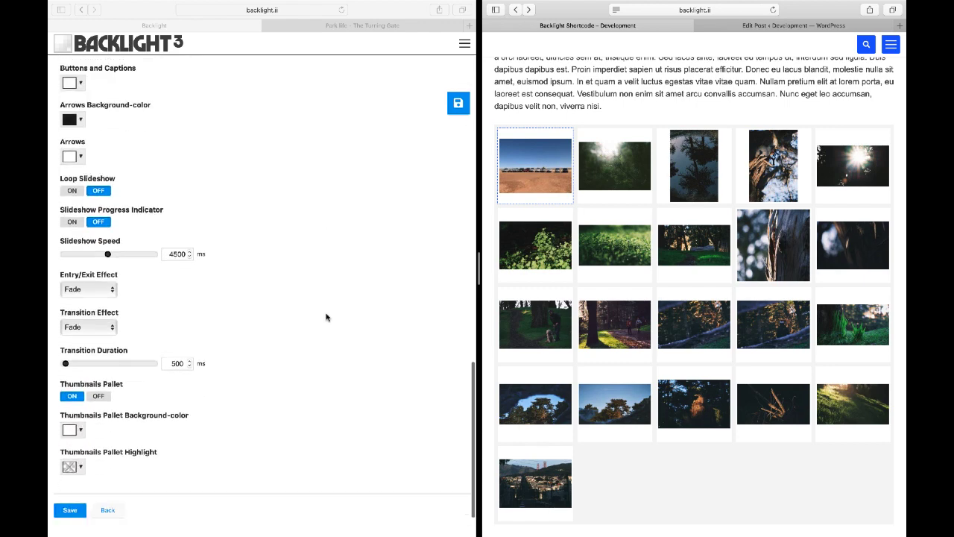
scroll(326, 317, "down", 2)
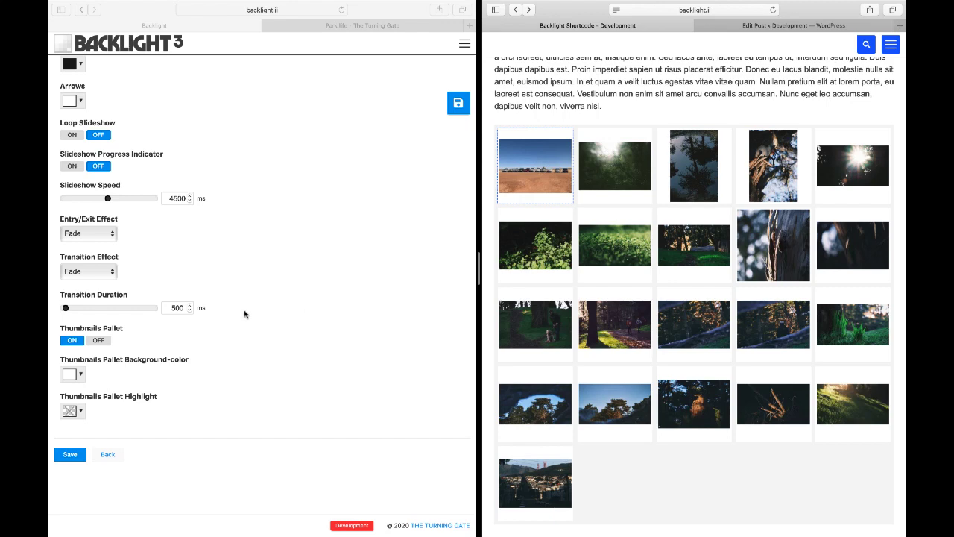
scroll(245, 313, "up", 5)
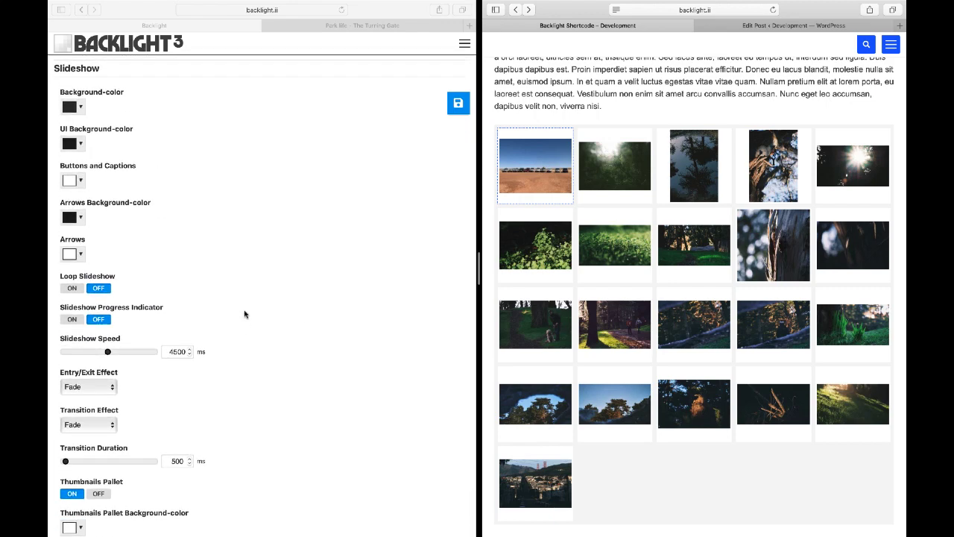
scroll(245, 314, "up", 20)
scroll(244, 313, "up", 6)
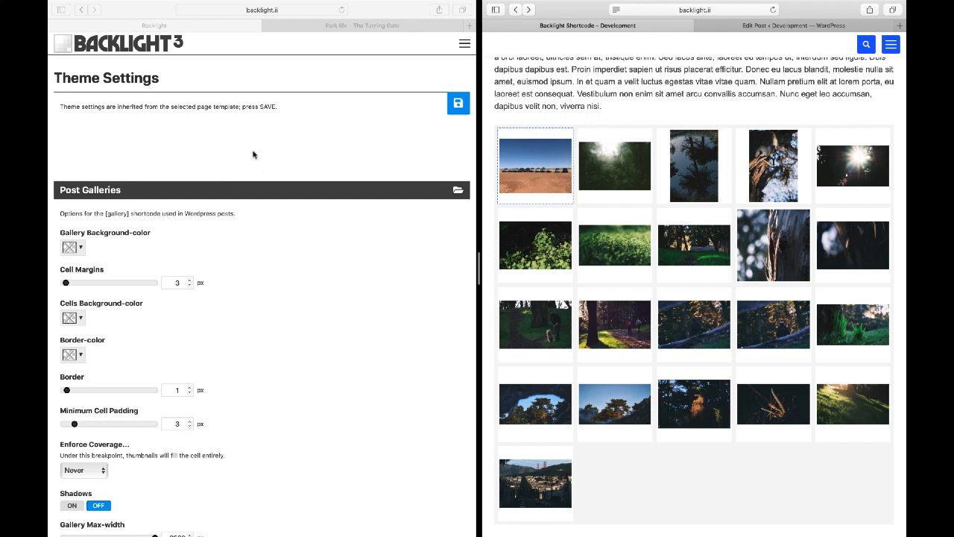
Preview the post's slideshow from the first photo, advance two photos, close it, and check the second photo the same way.
left_click(554, 171)
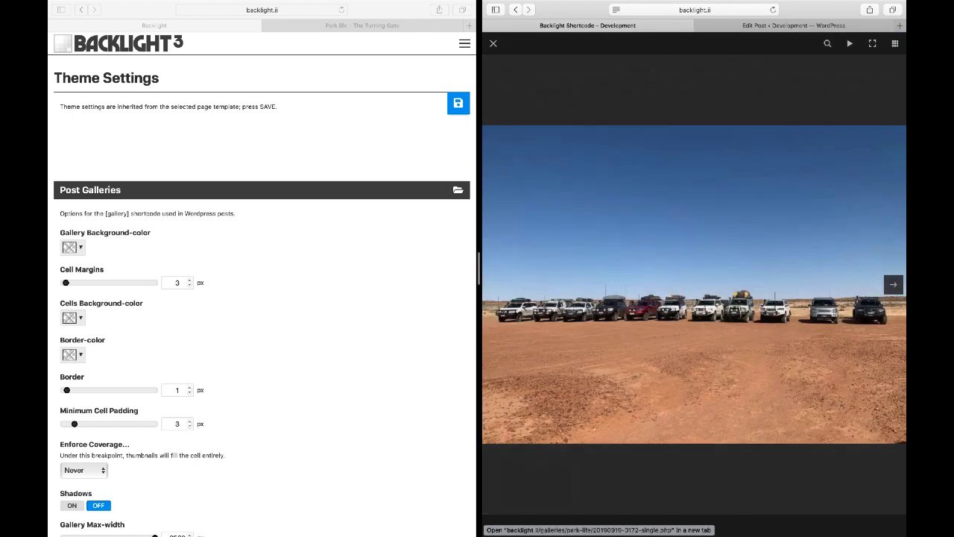
key("Right")
key("Right")
key("Escape")
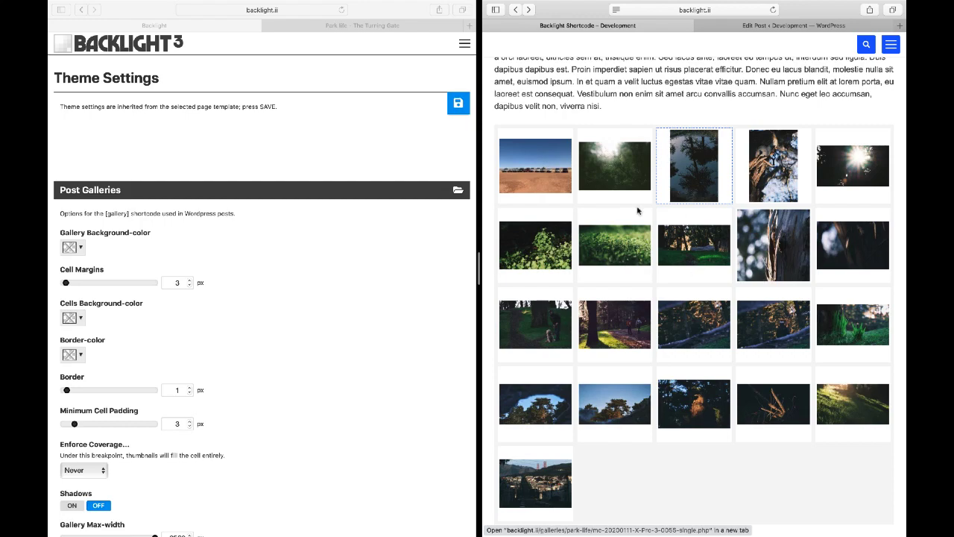
left_click(611, 149)
left_click(629, 128)
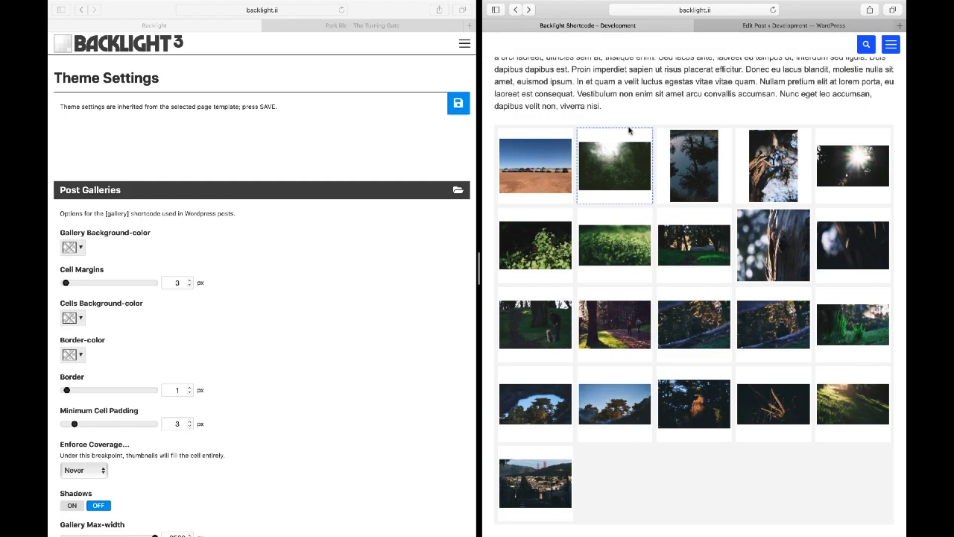
scroll(629, 130, "up", 4)
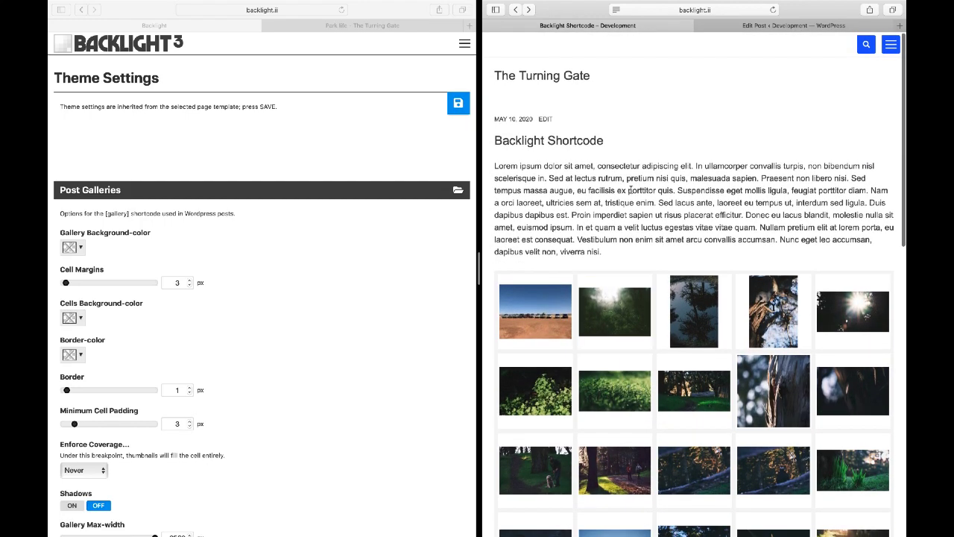